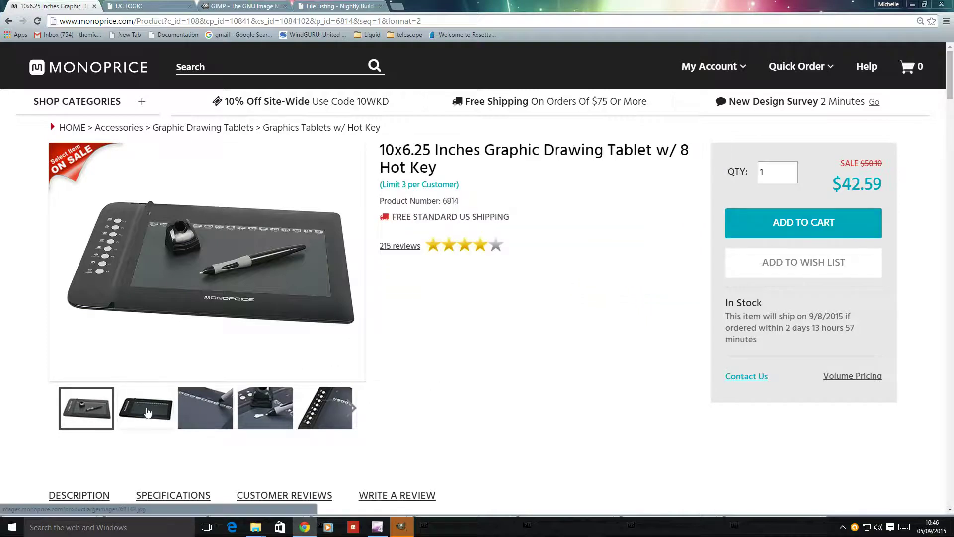
Browse the Monoprice tablet photos and support files, then switch to the UC Logic support page.
left_click(147, 411)
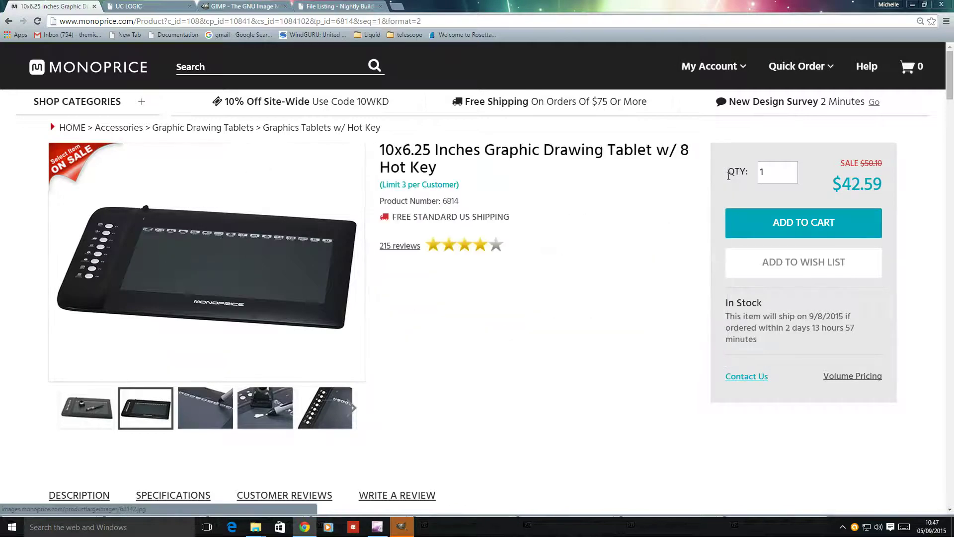
scroll(527, 358, "down", 13)
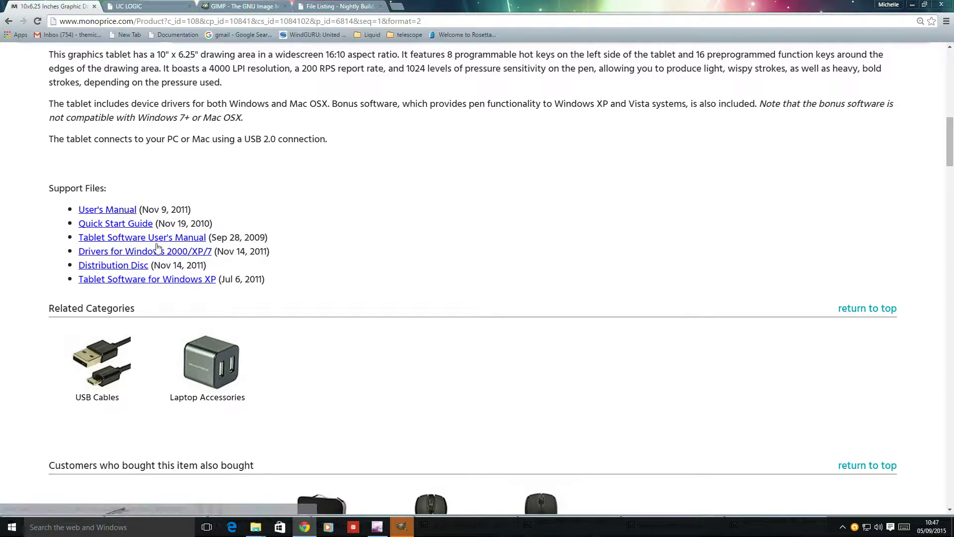
scroll(324, 266, "up", 7)
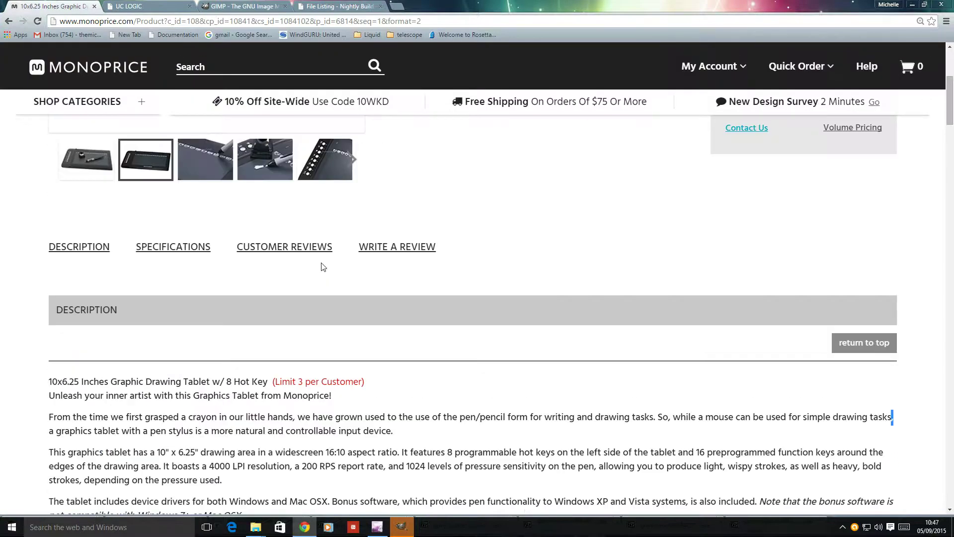
scroll(323, 267, "up", 5)
left_click(156, 4)
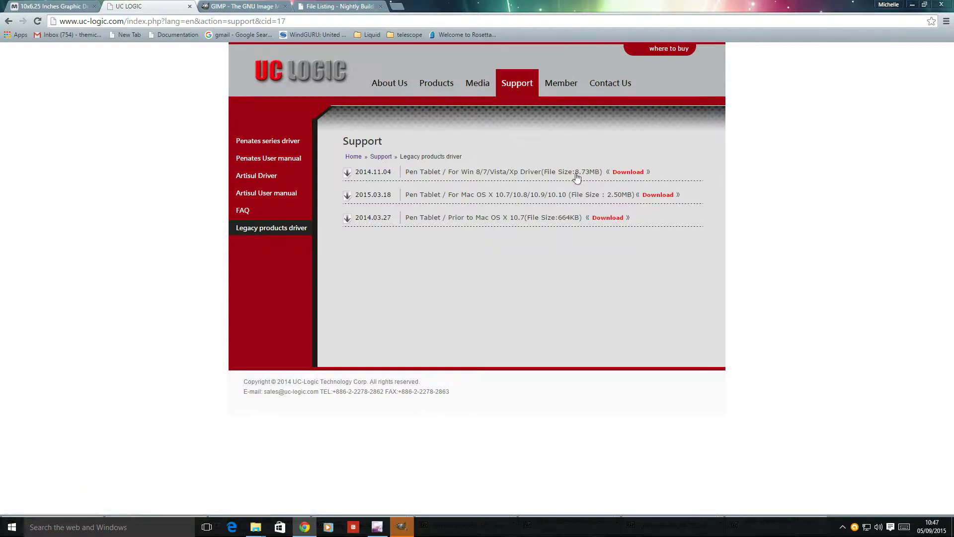
Reload the UC Logic legacy drivers page and bring up the Windows Start menu.
left_click(248, 230)
left_click(11, 527)
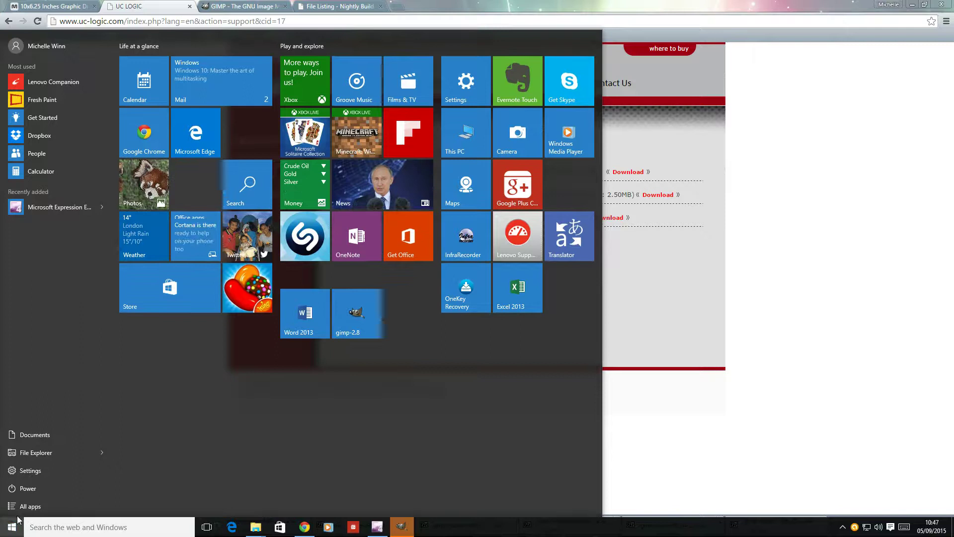
Run PLaunch.exe from Downloads > Driver 8 > Common to bring up the Pen Tablet Control Panel.
left_click(741, 467)
left_click_drag(746, 7, 745, 180)
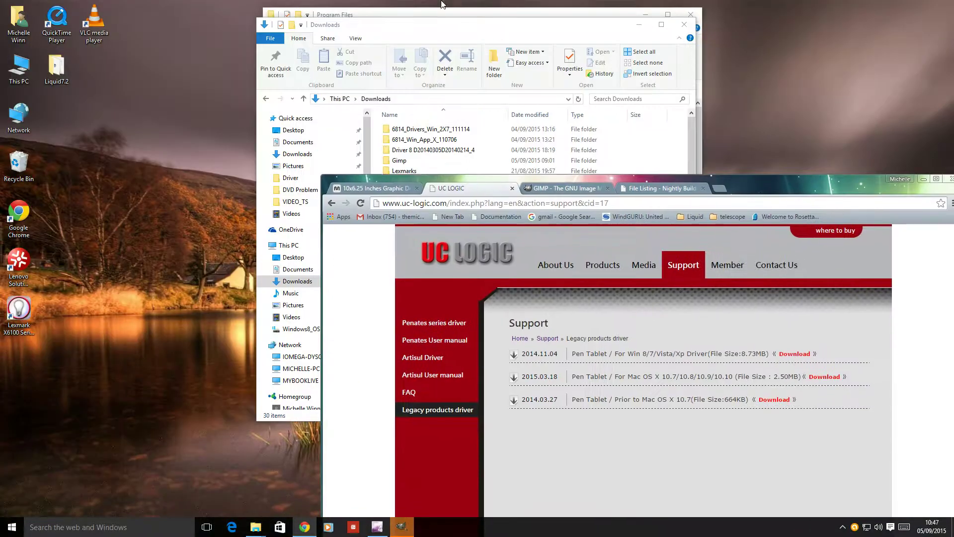
left_click(426, 30)
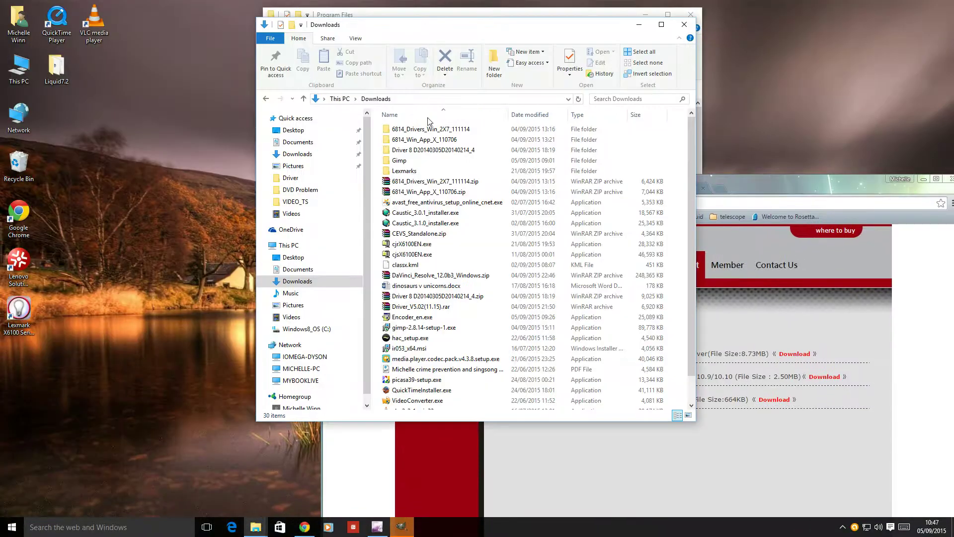
double_click(402, 150)
double_click(403, 128)
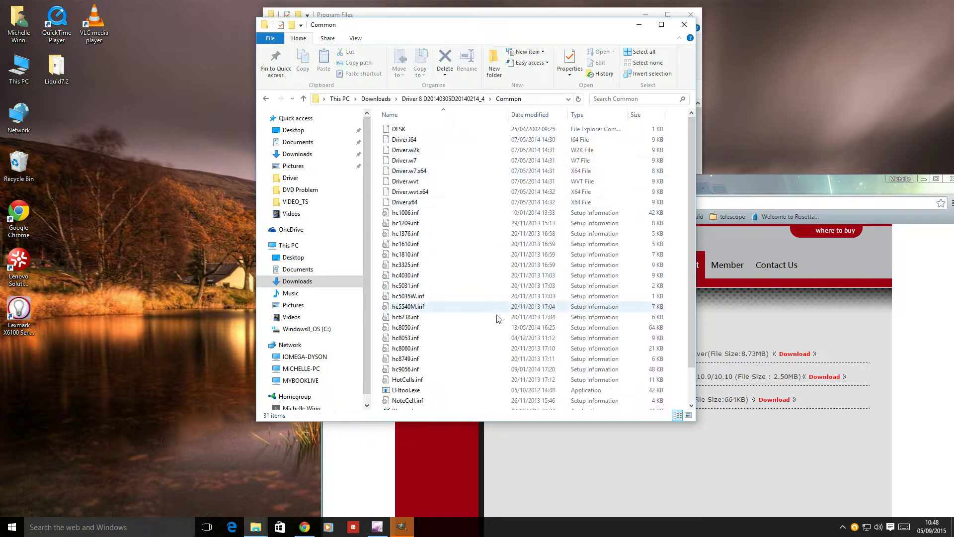
scroll(499, 316, "down", 2)
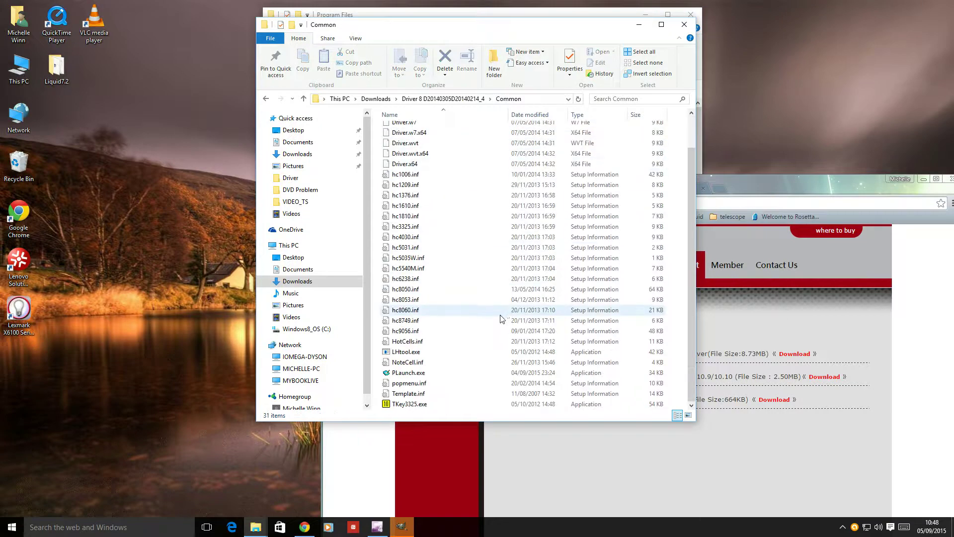
double_click(407, 374)
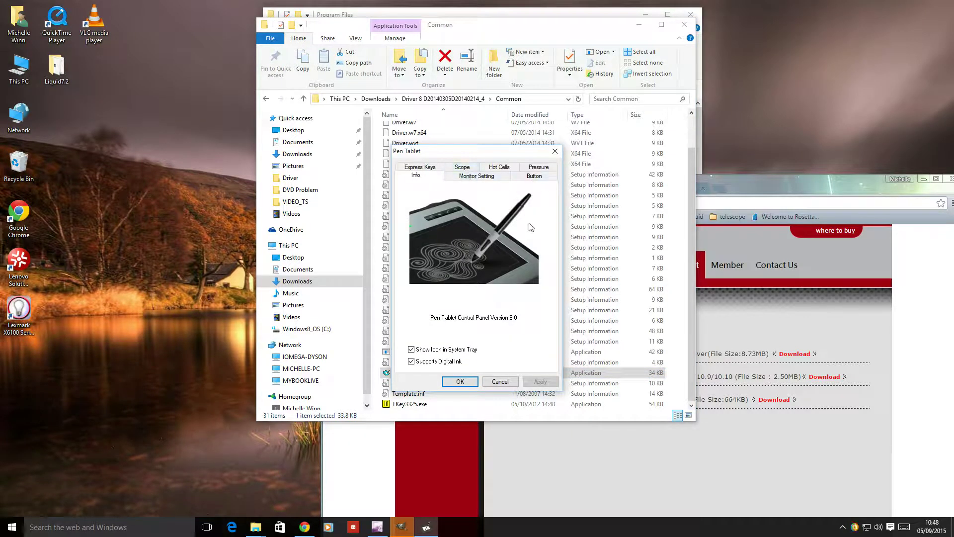
Review Monitor Setting and Button tabs, draw pressure test strokes, then close the tablet panel.
left_click(493, 179)
left_click(528, 178)
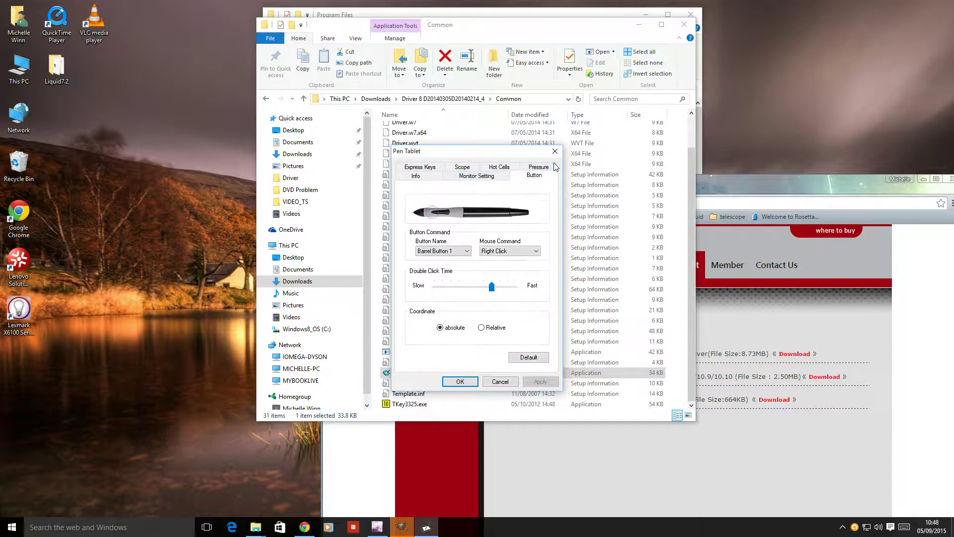
left_click(540, 168)
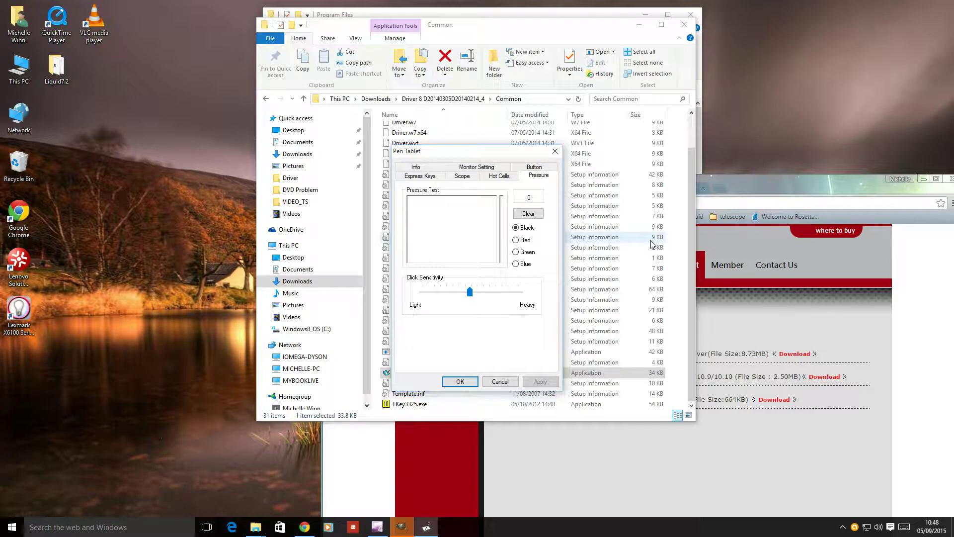
mouse_move(424, 230)
left_mouse_down()
mouse_move(454, 209)
mouse_move(439, 241)
mouse_move(462, 238)
left_mouse_up()
mouse_move(478, 224)
left_mouse_down()
mouse_move(473, 247)
mouse_move(492, 222)
mouse_move(463, 222)
mouse_move(444, 260)
mouse_move(424, 252)
mouse_move(444, 224)
left_mouse_up()
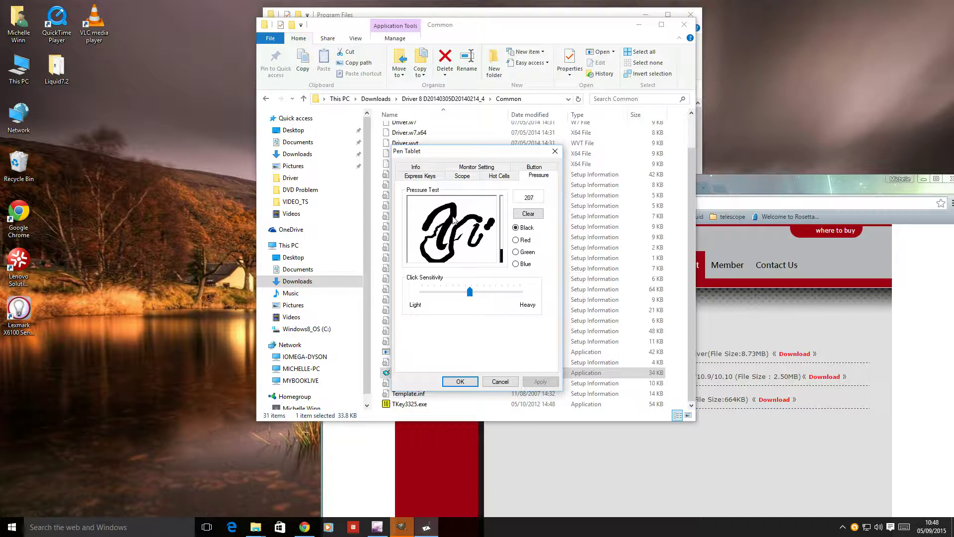
left_click(555, 151)
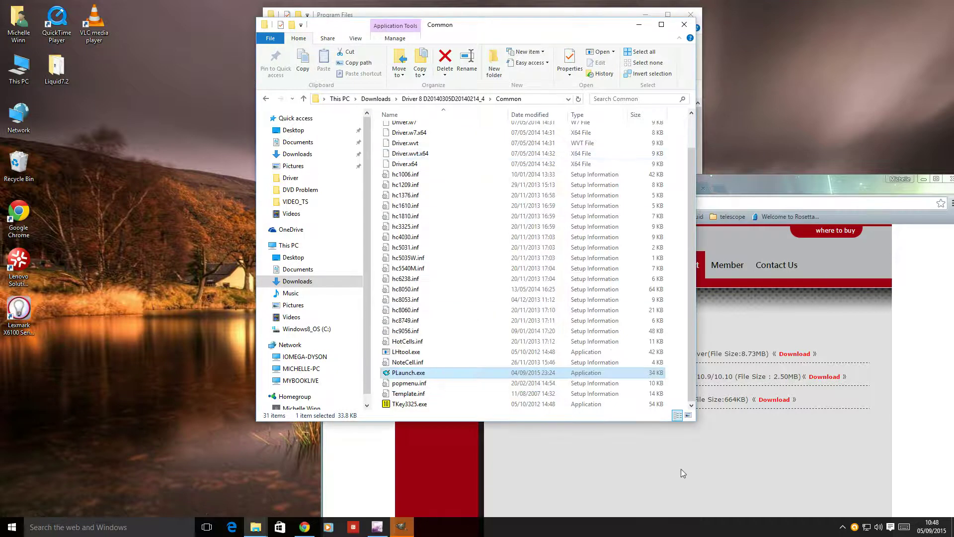
Close the Common folder window and reopen the tablet driver settings from the system tray.
left_click(686, 27)
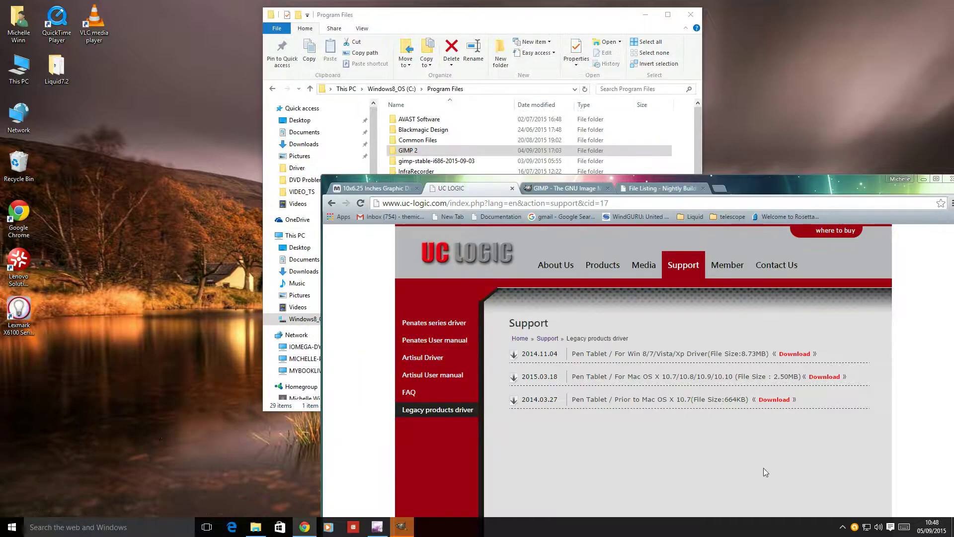
left_click(841, 526)
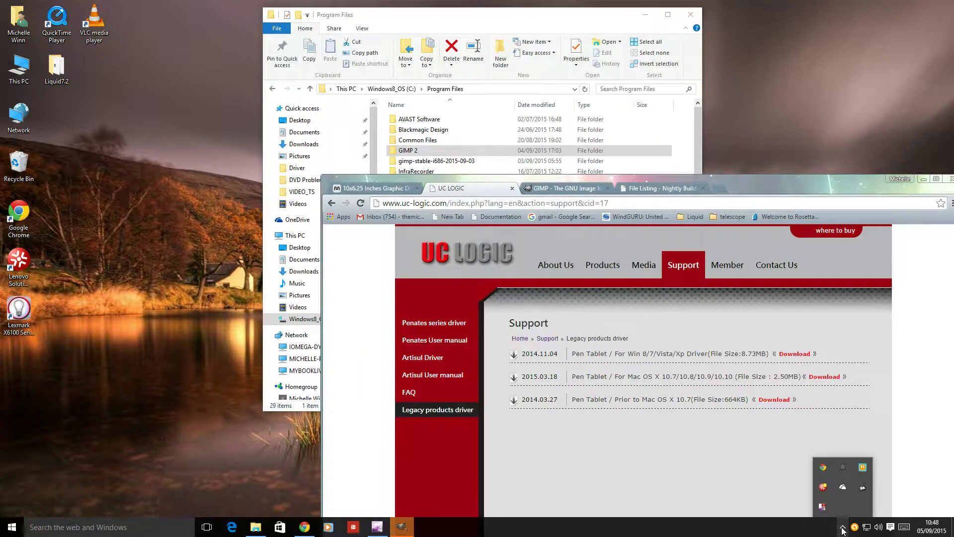
left_click(864, 490)
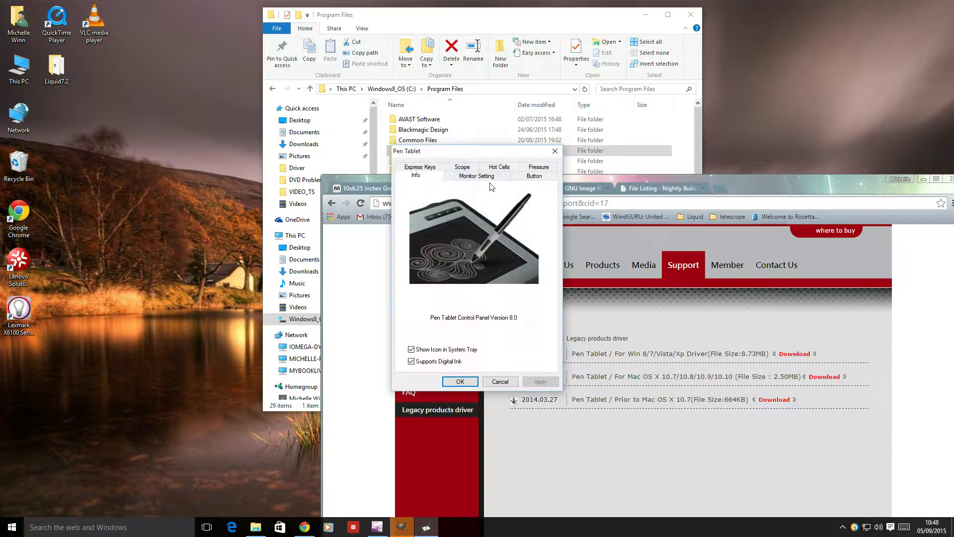
Review the pen, pressure, monitor and express key tabs, including Copy (Ctrl+C), then apply with OK.
left_click(536, 176)
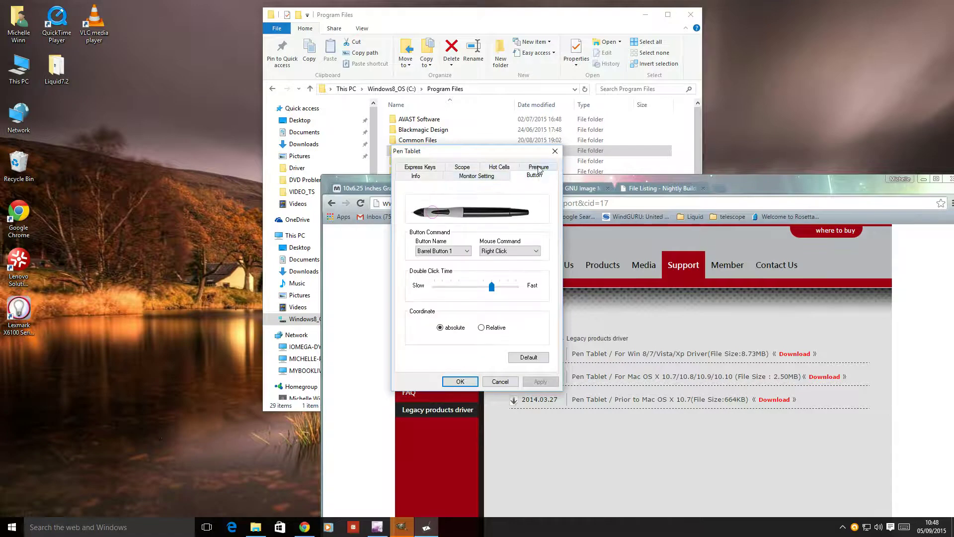
left_click(538, 168)
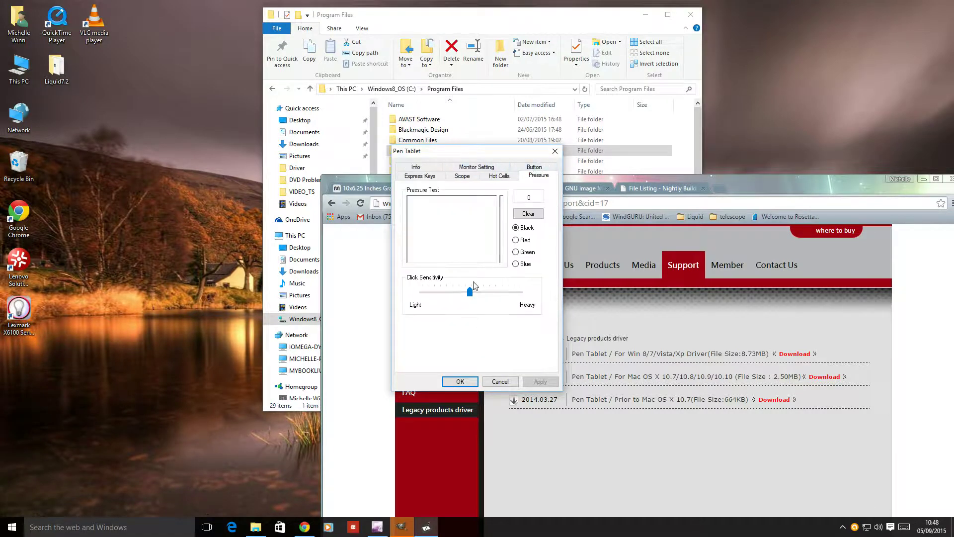
left_click(475, 169)
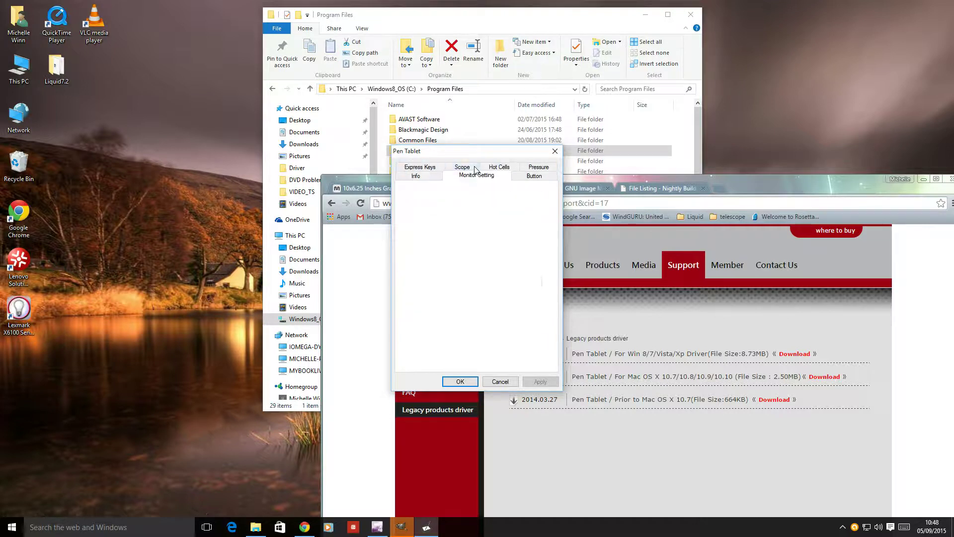
left_click(428, 168)
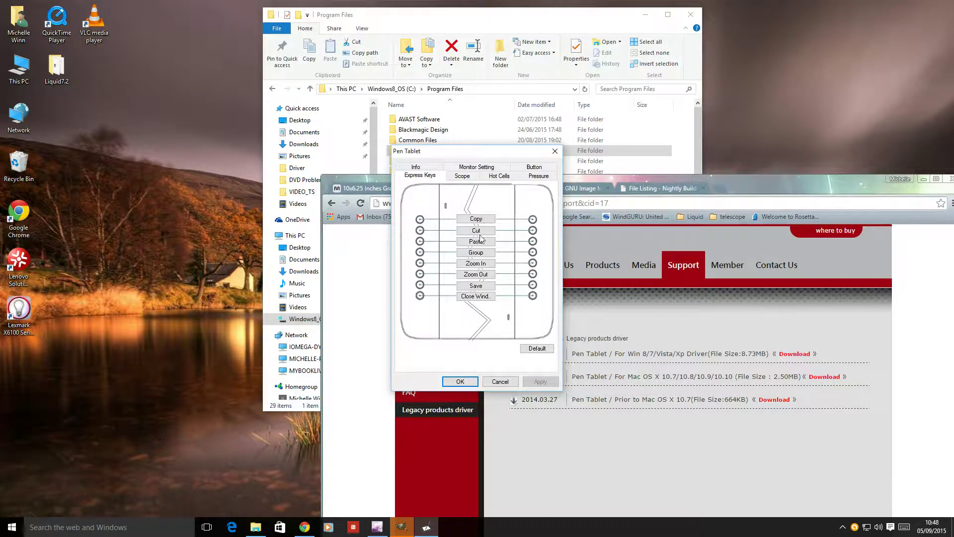
left_click(486, 220)
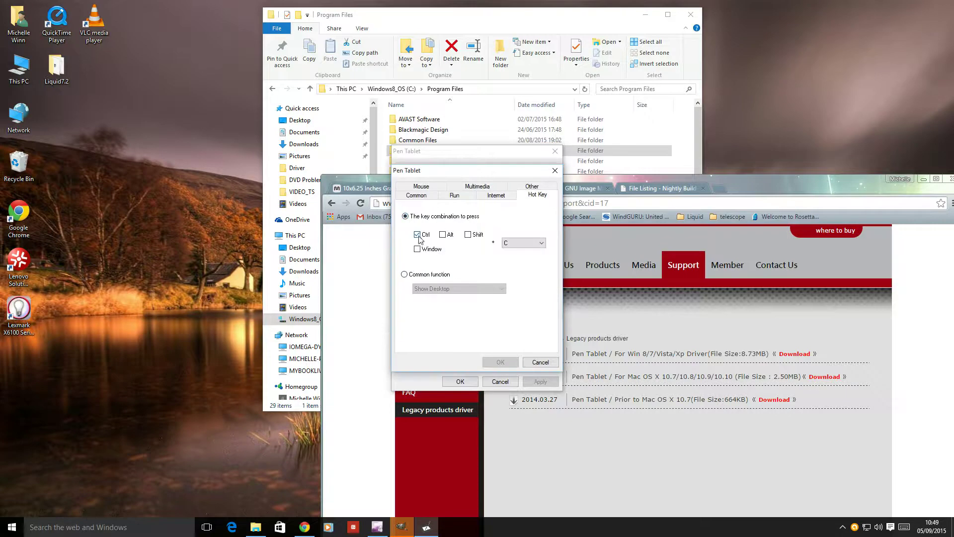
left_click(540, 362)
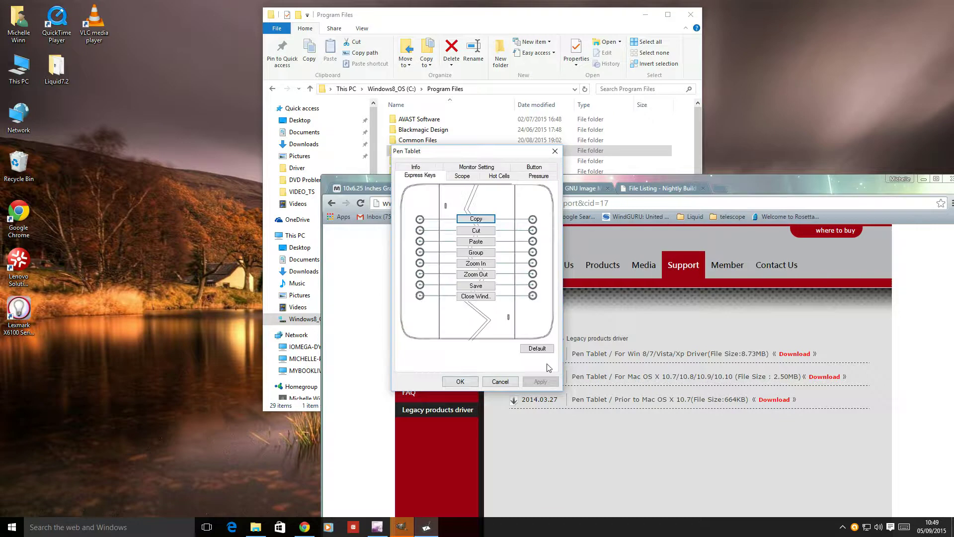
left_click(474, 384)
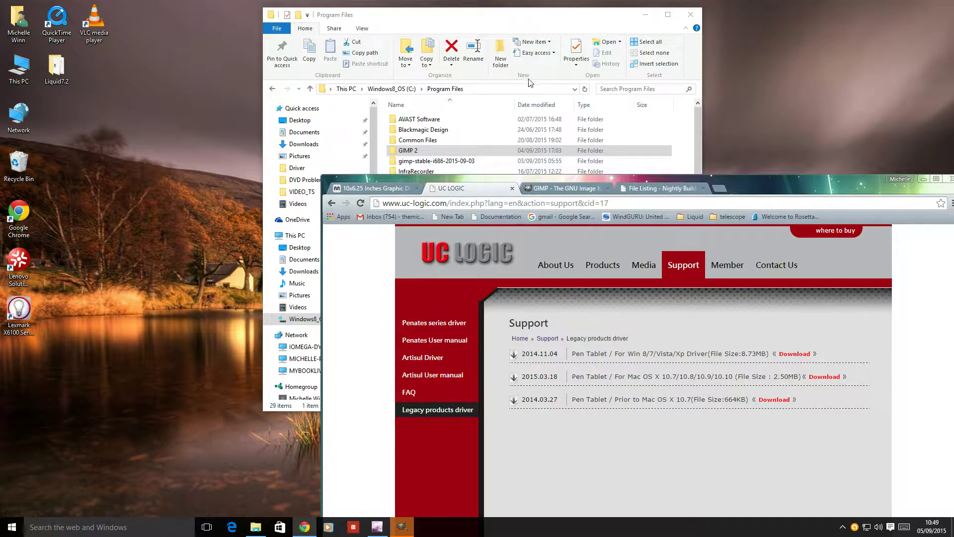
Switch Chrome to the gimp.org GIMP 2.8 page, maximizing and then restoring the window.
left_click_drag(762, 185, 542, 61)
left_click(363, 61)
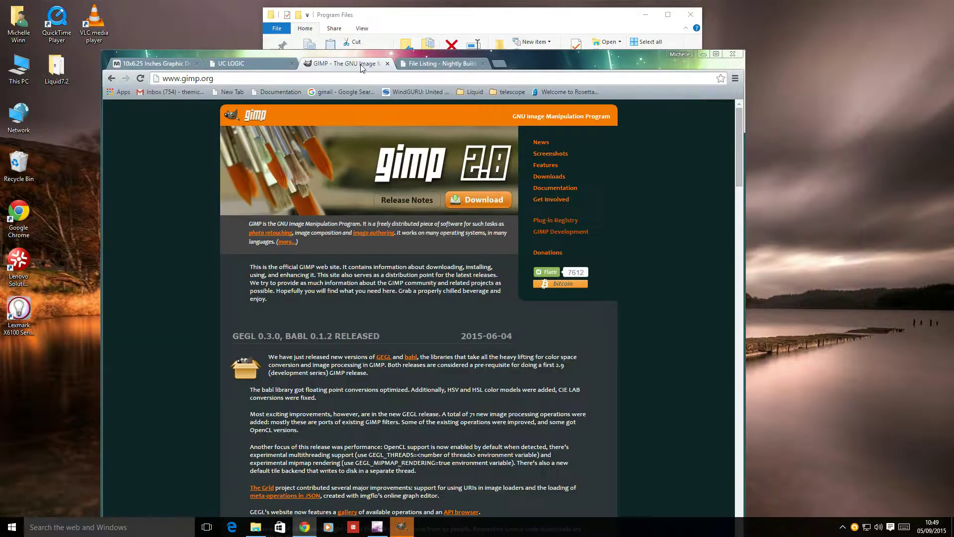
left_click_drag(526, 55, 537, 1)
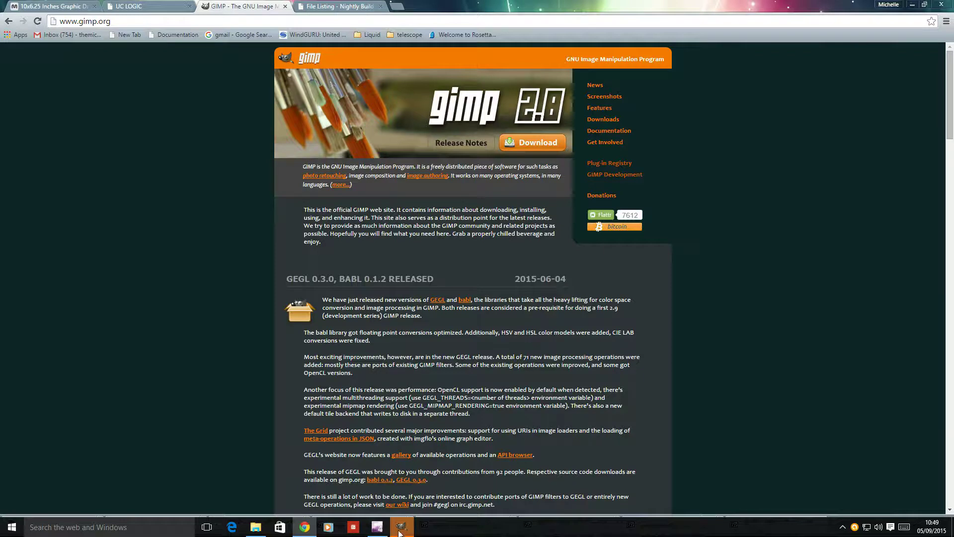
left_click_drag(497, 8, 482, 94)
Launch gimp-2.8.exe from Program Files > GIMP 2 > bin.
left_click(470, 21)
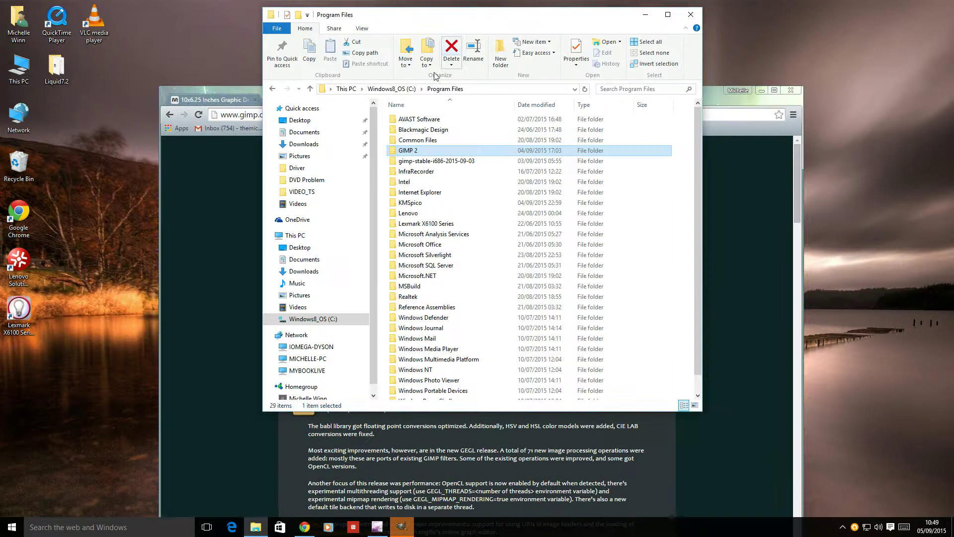
double_click(418, 151)
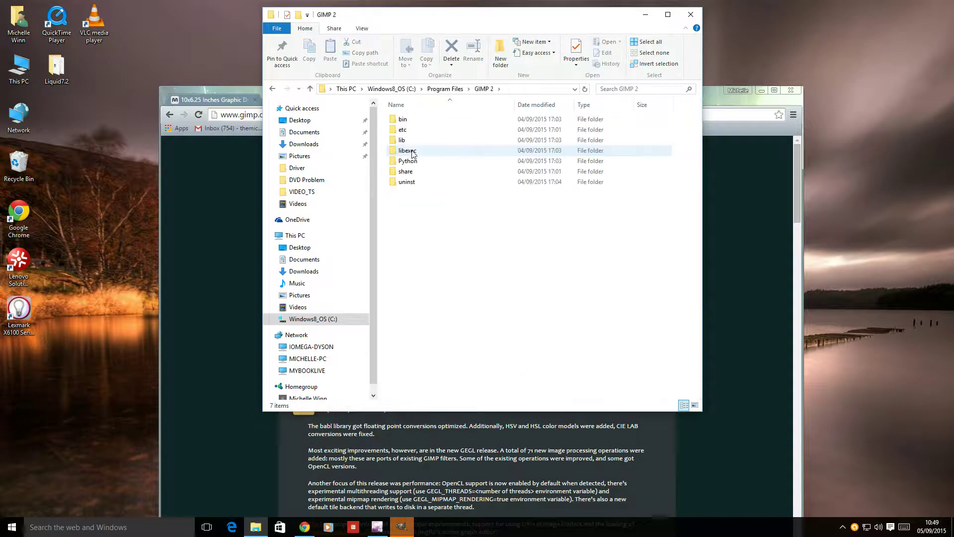
left_click(416, 122)
double_click(417, 120)
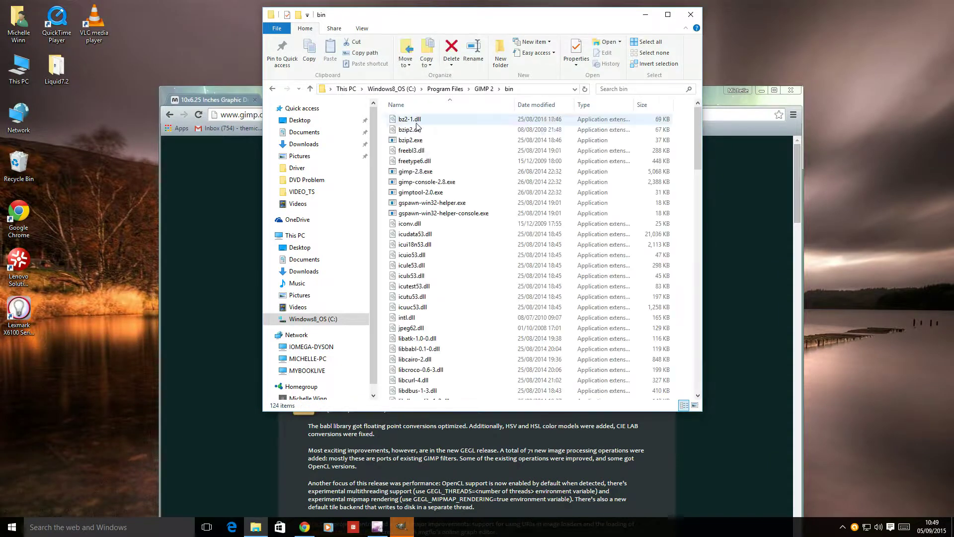
double_click(426, 172)
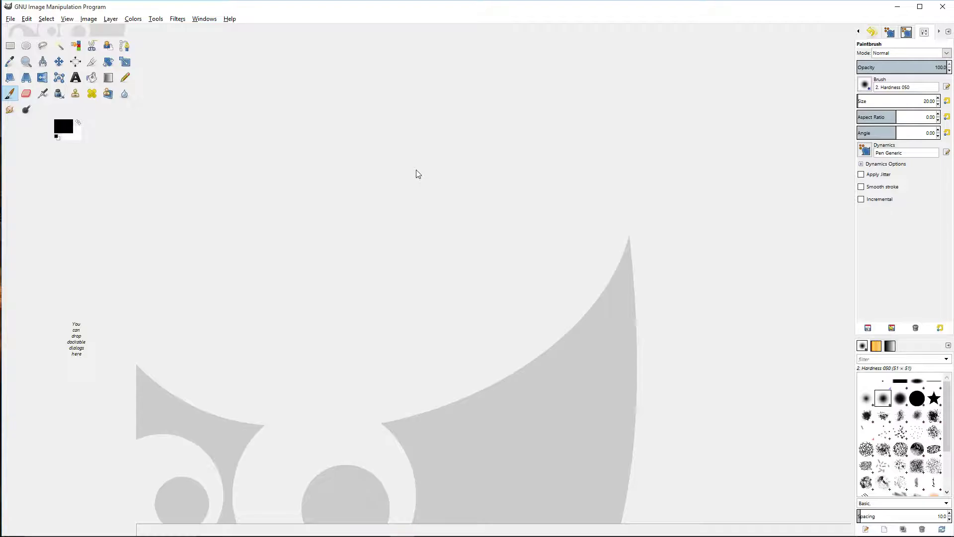
left_click(27, 20)
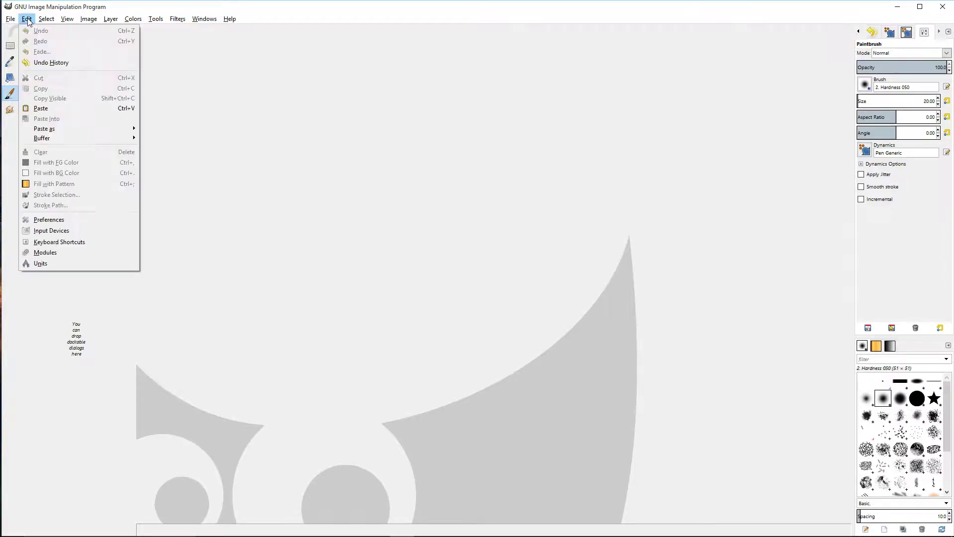
left_click(90, 230)
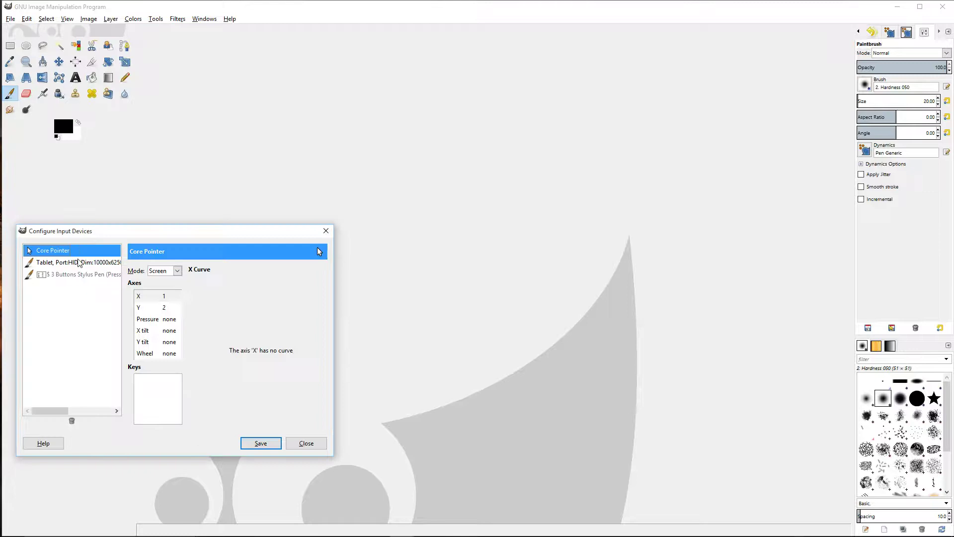
left_click(83, 262)
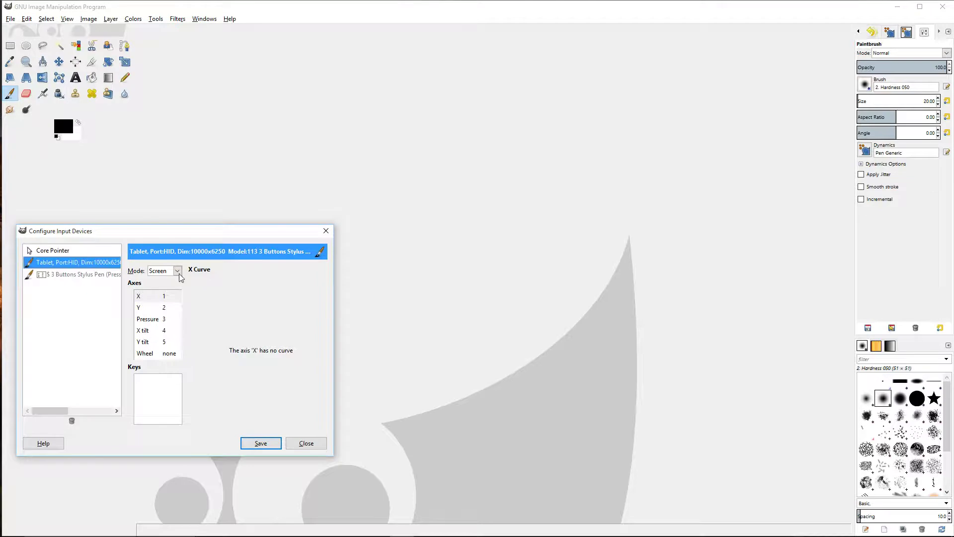
left_click(326, 231)
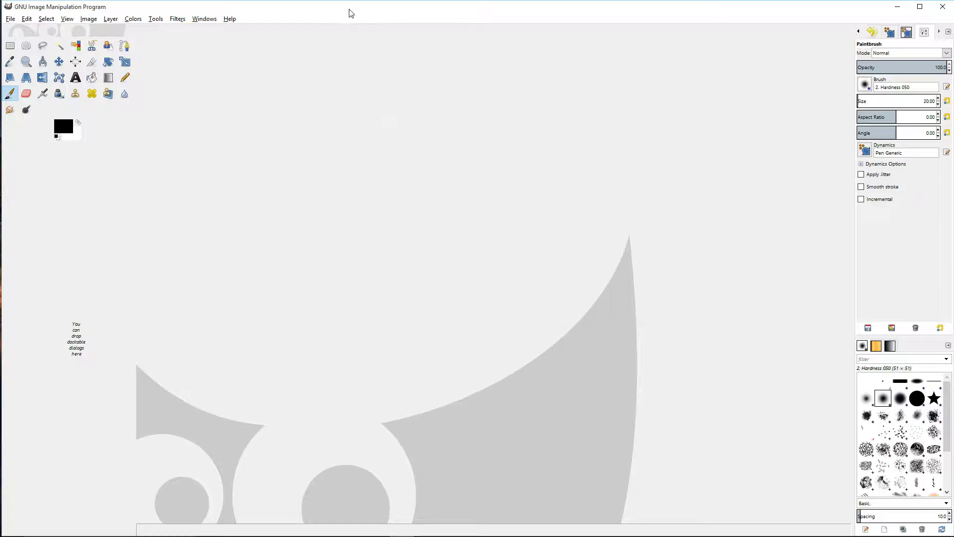
Create an Untitled 640 × 400 pixel image with a white background via File > New.
left_click(11, 20)
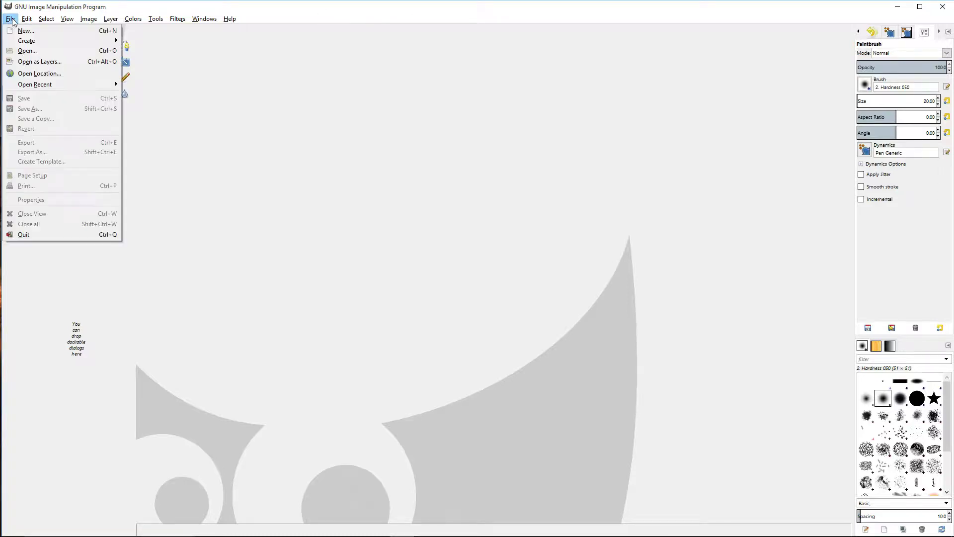
left_click(43, 30)
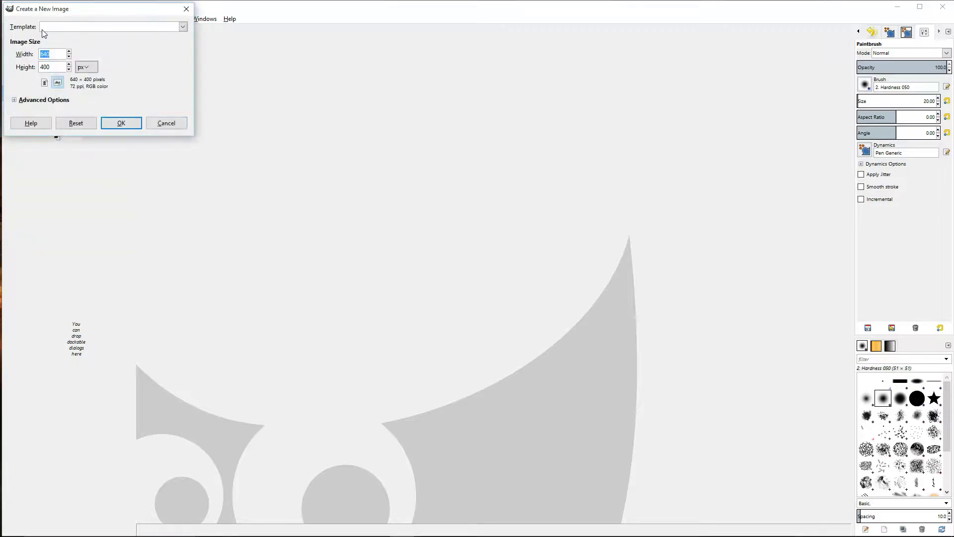
left_click(127, 124)
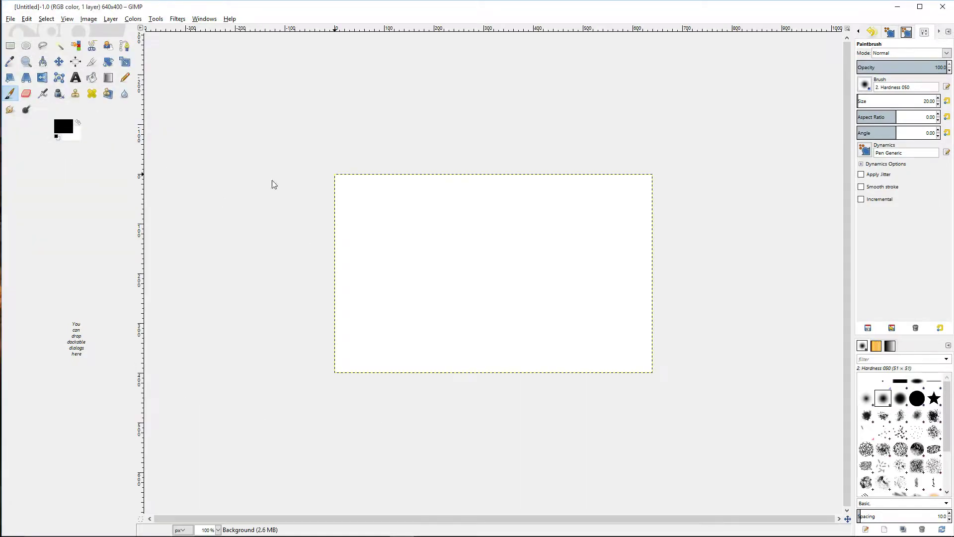
Paint two pressure-varying test strokes, then quit GIMP and discard the changes.
mouse_move(377, 222)
left_mouse_down()
mouse_move(427, 214)
mouse_move(445, 274)
mouse_move(529, 241)
mouse_move(541, 248)
mouse_move(517, 303)
mouse_move(609, 334)
mouse_move(562, 345)
mouse_move(421, 296)
mouse_move(442, 253)
mouse_move(539, 240)
left_mouse_up()
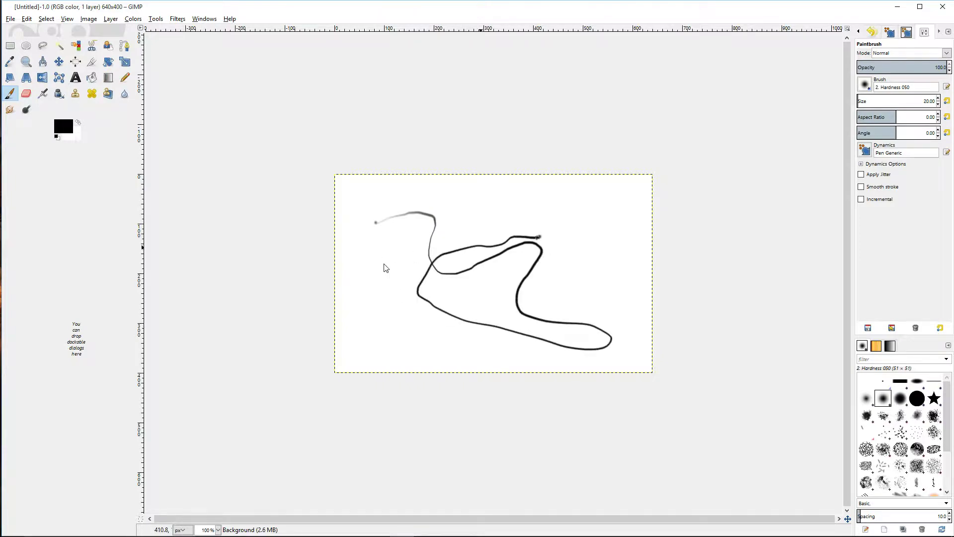
left_click_drag(382, 265, 487, 227)
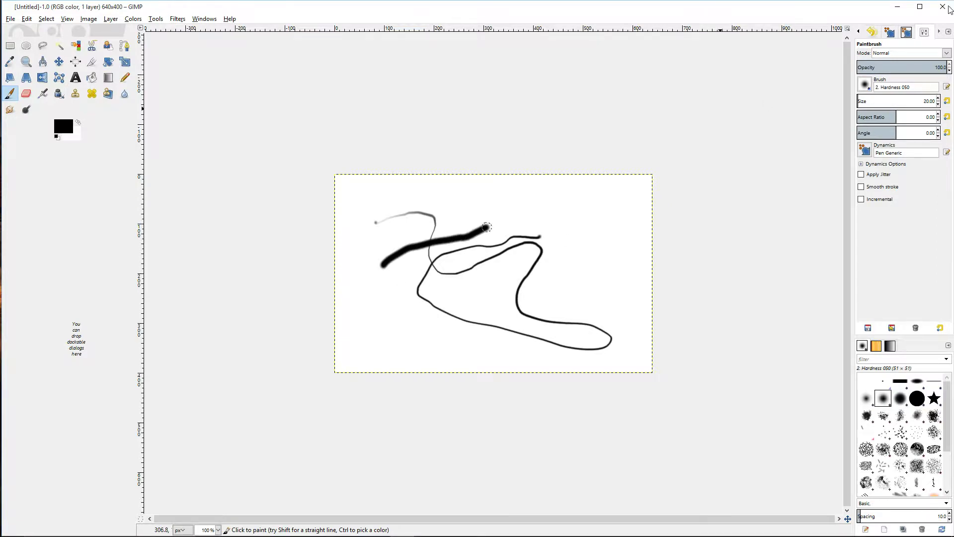
left_click(942, 7)
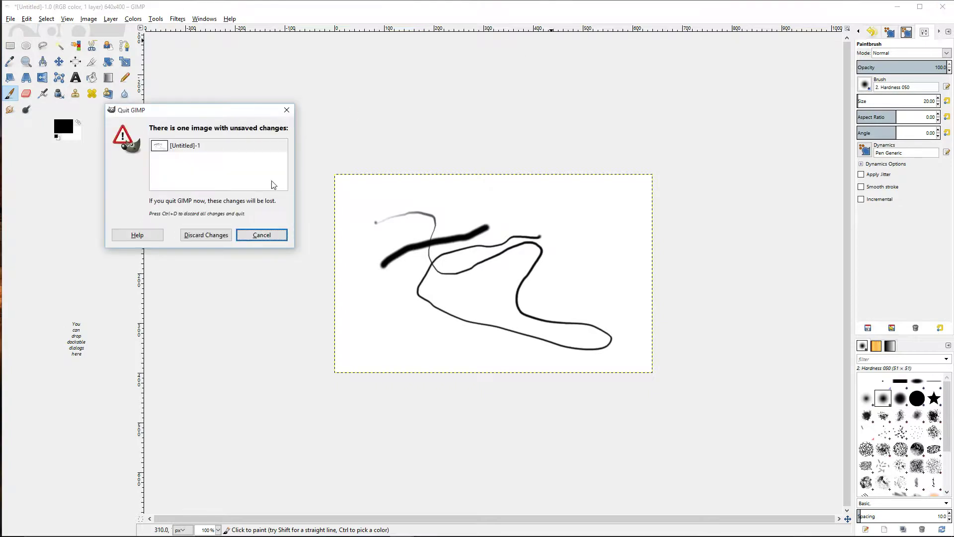
left_click(211, 237)
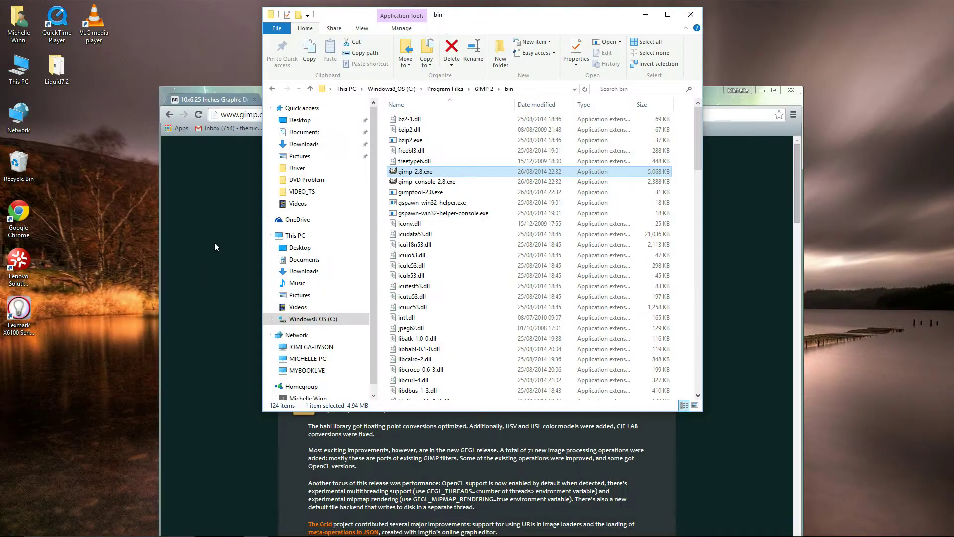
Bring the browser forward, move it up, and scroll through the gimp.org page.
left_click(713, 97)
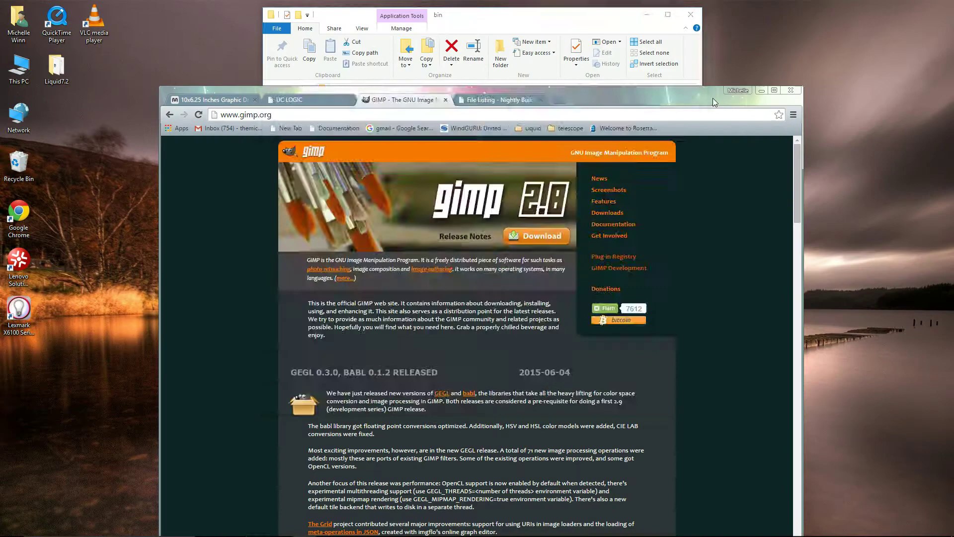
left_click_drag(712, 97, 611, 5)
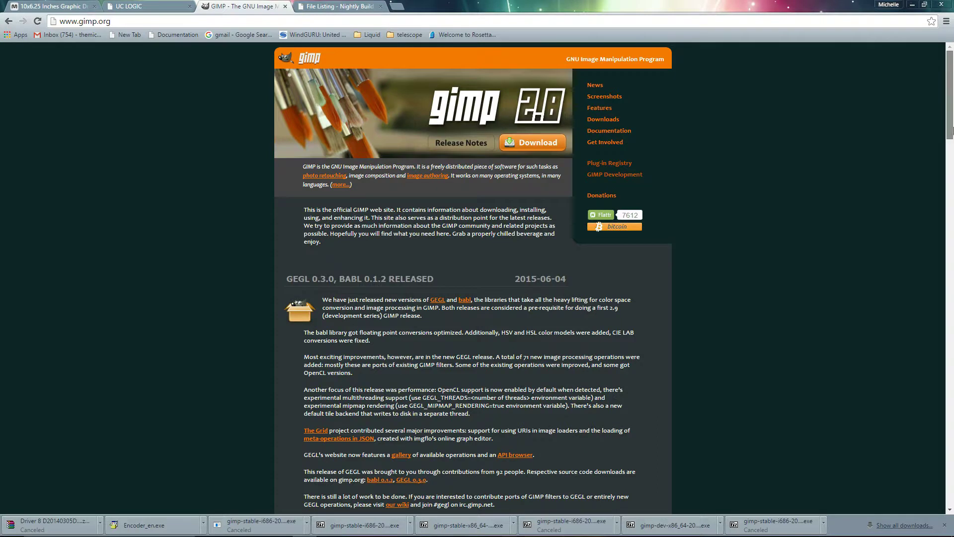
scroll(951, 207, "down", 12)
scroll(930, 249, "down", 10)
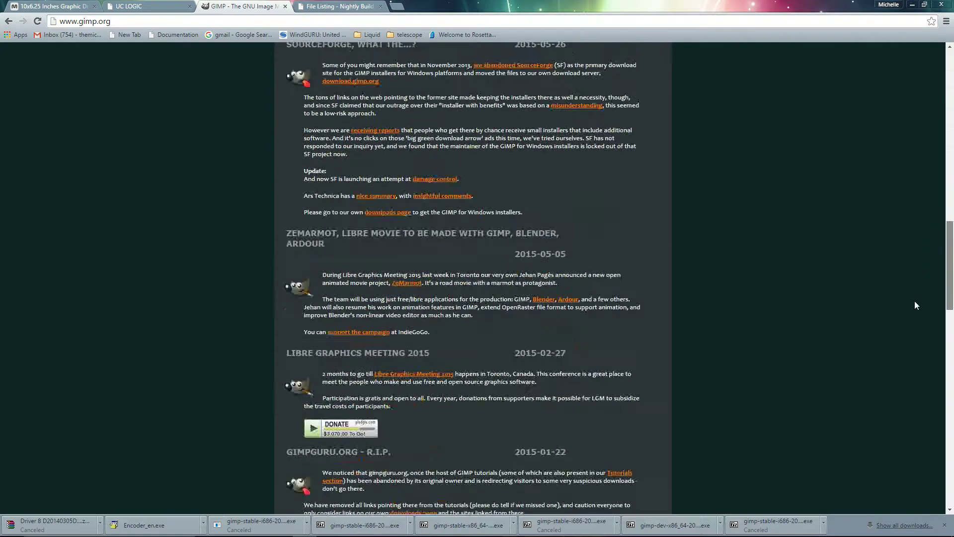
scroll(903, 343, "down", 3)
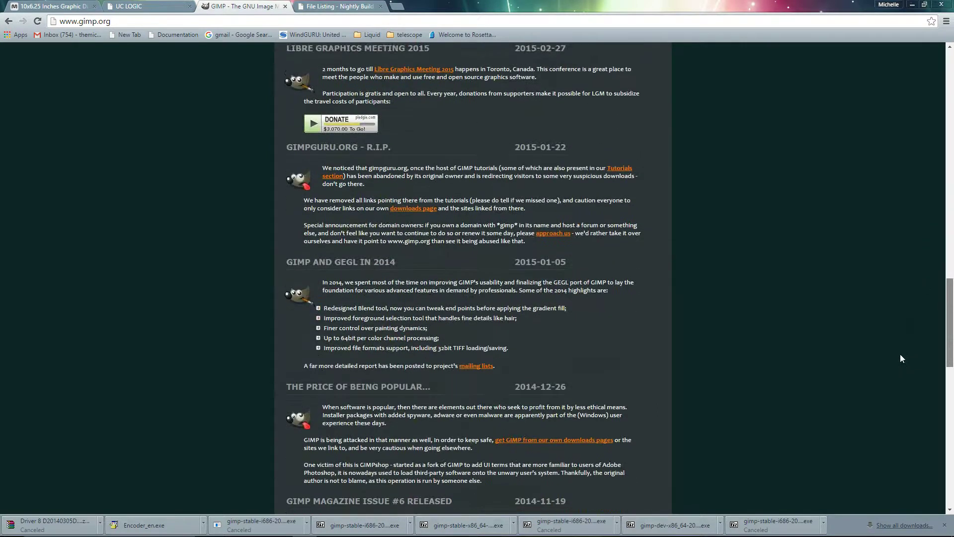
scroll(899, 359, "up", 10)
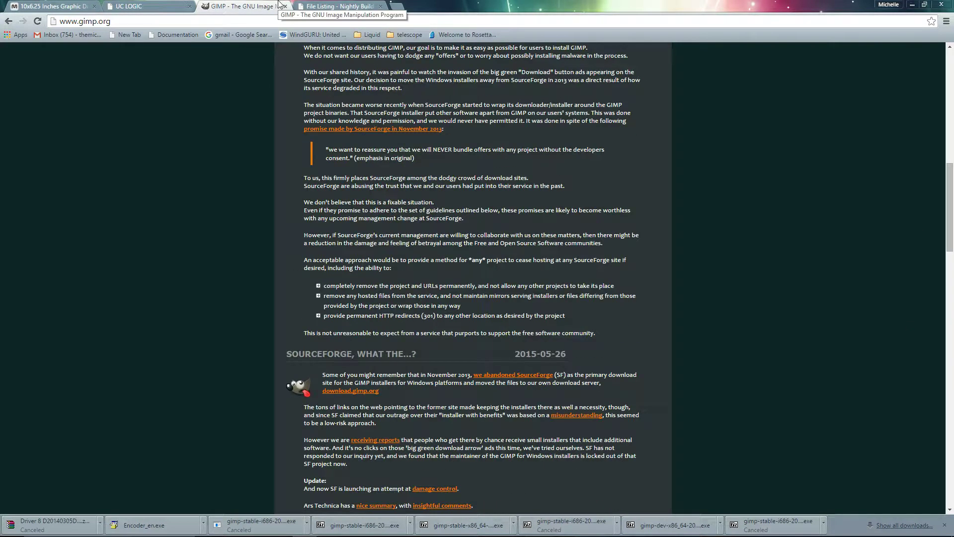
Cancel saving the gimp.org page and switch to the nightly builds file listing.
key("ctrl+s")
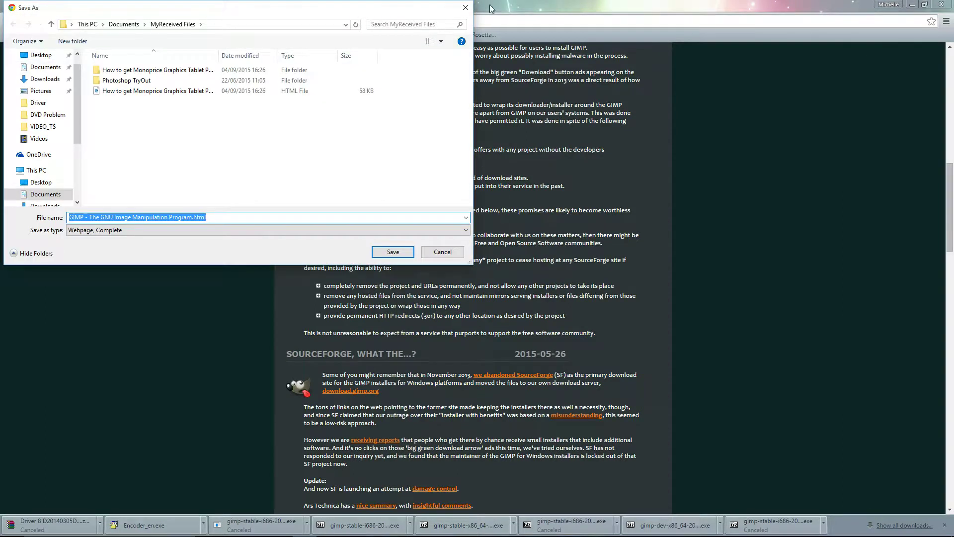
left_click(465, 8)
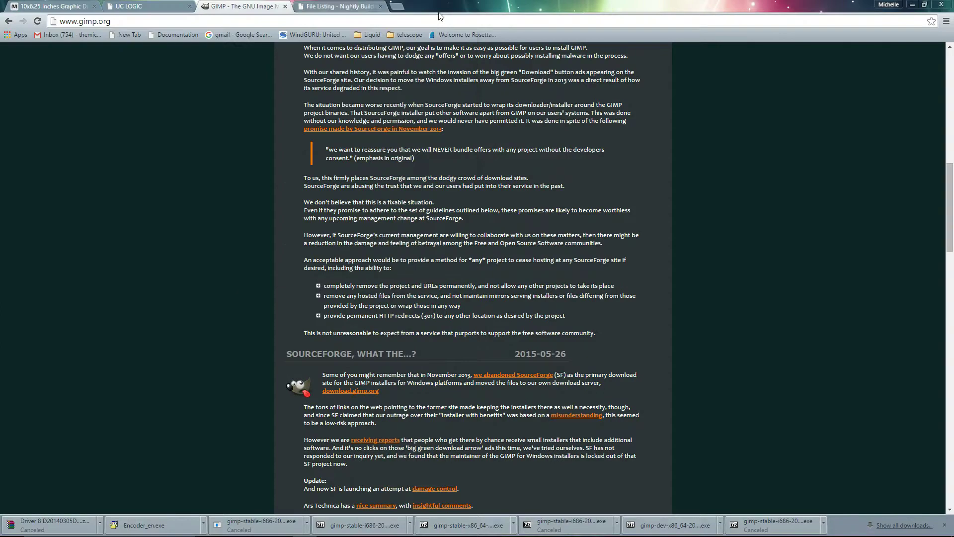
left_click(350, 7)
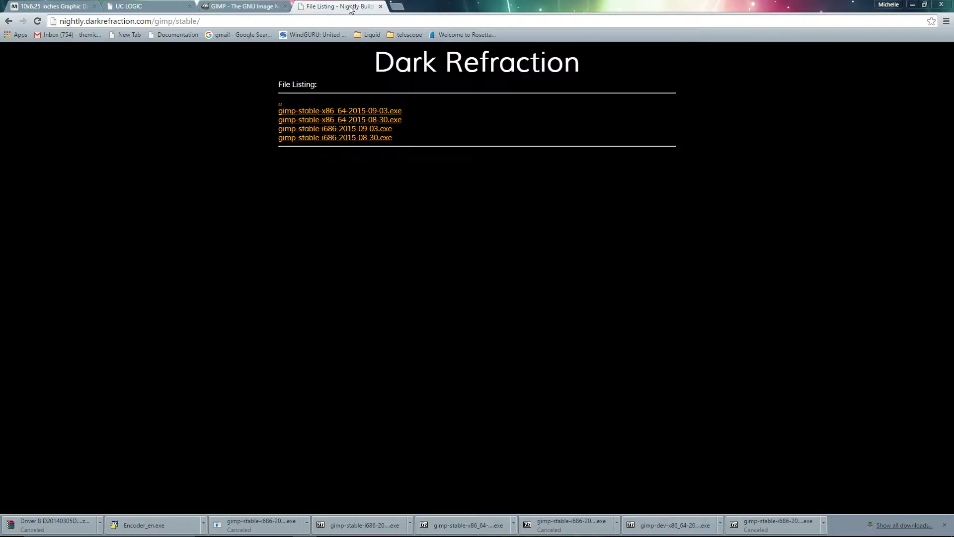
Revisit the nightly builds page, return to the /gimp/stable/ listing, and un-maximize Chrome.
left_click(8, 21)
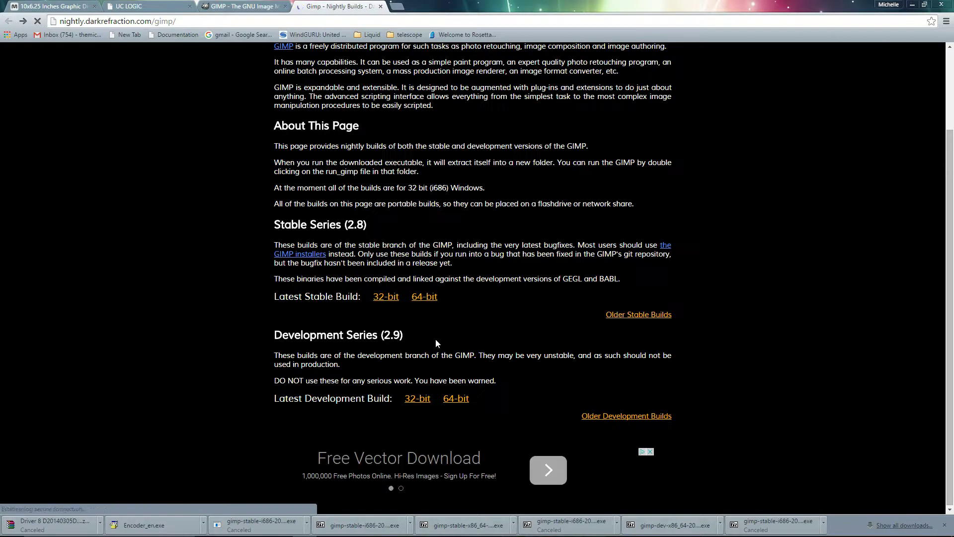
scroll(456, 316, "down", 2)
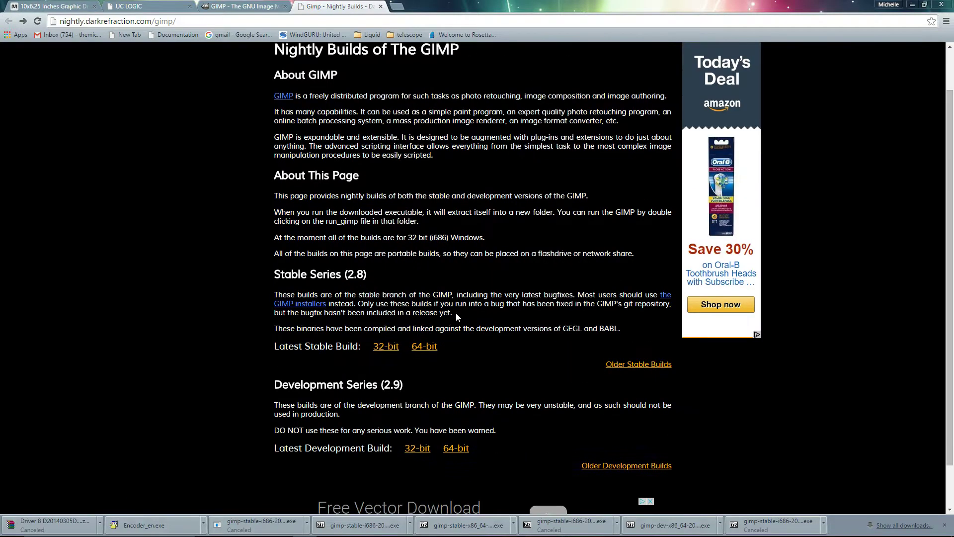
scroll(456, 315, "down", 1)
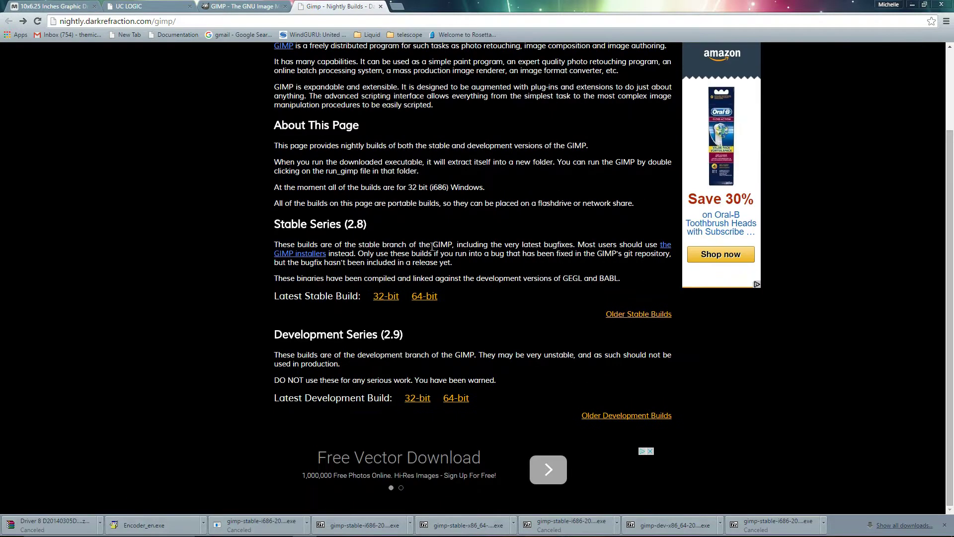
left_click(23, 21)
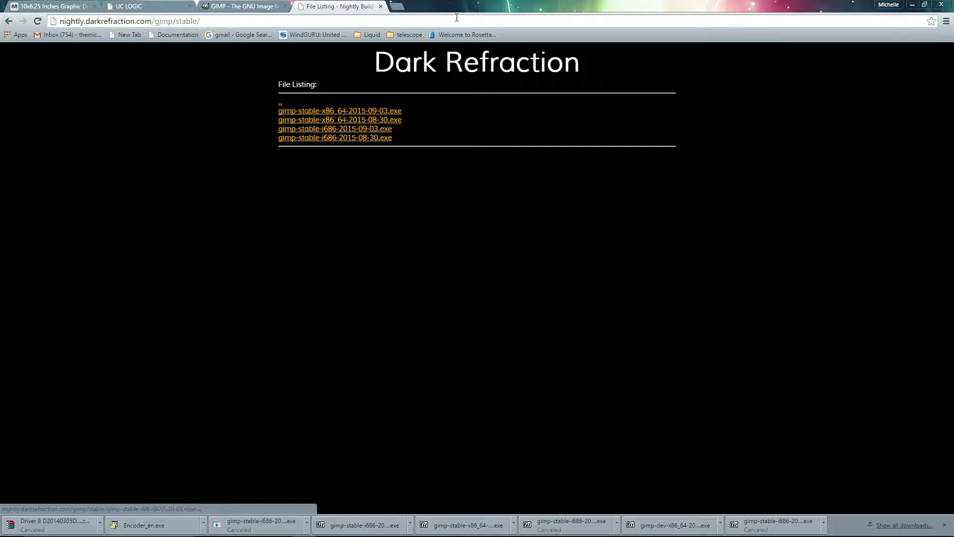
left_click_drag(455, 11, 627, 129)
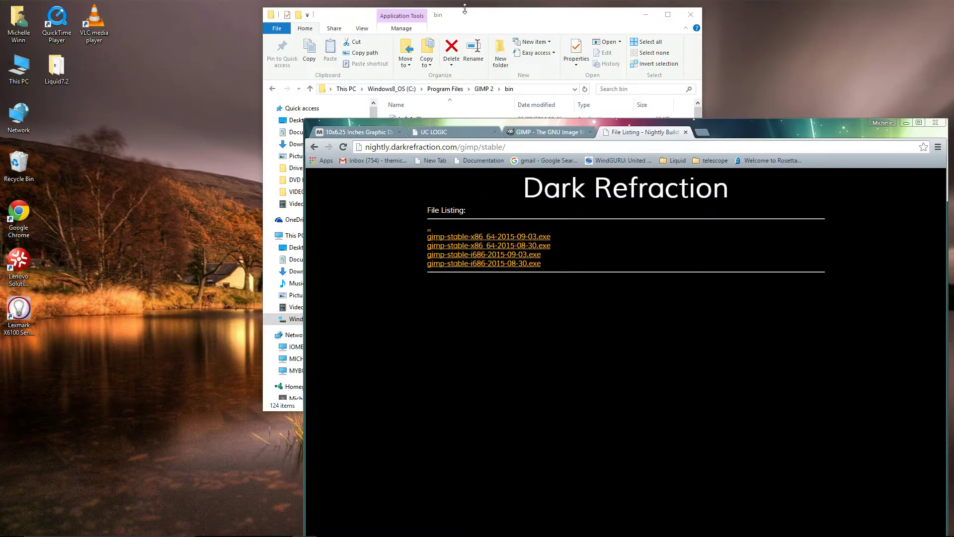
left_click_drag(479, 17, 433, 19)
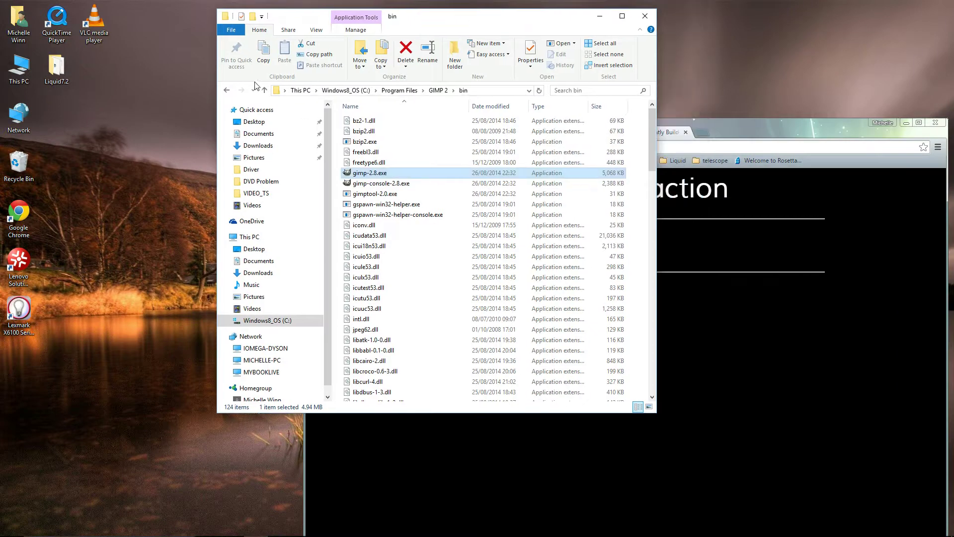
left_click(264, 91)
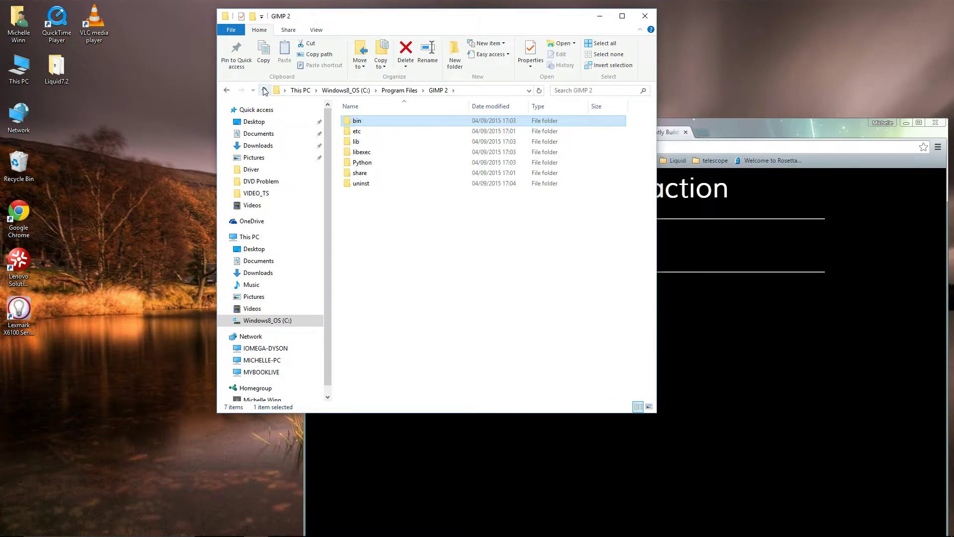
left_click(265, 91)
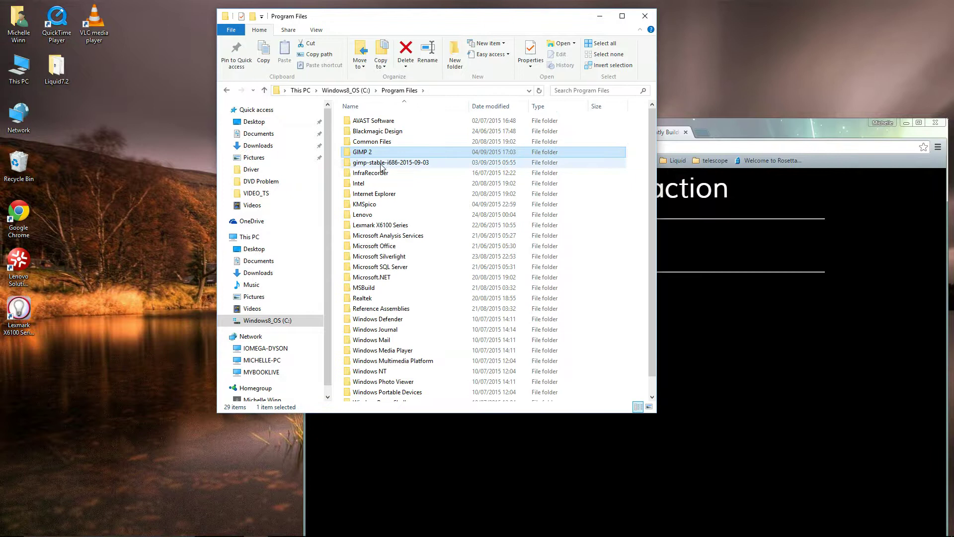
double_click(380, 163)
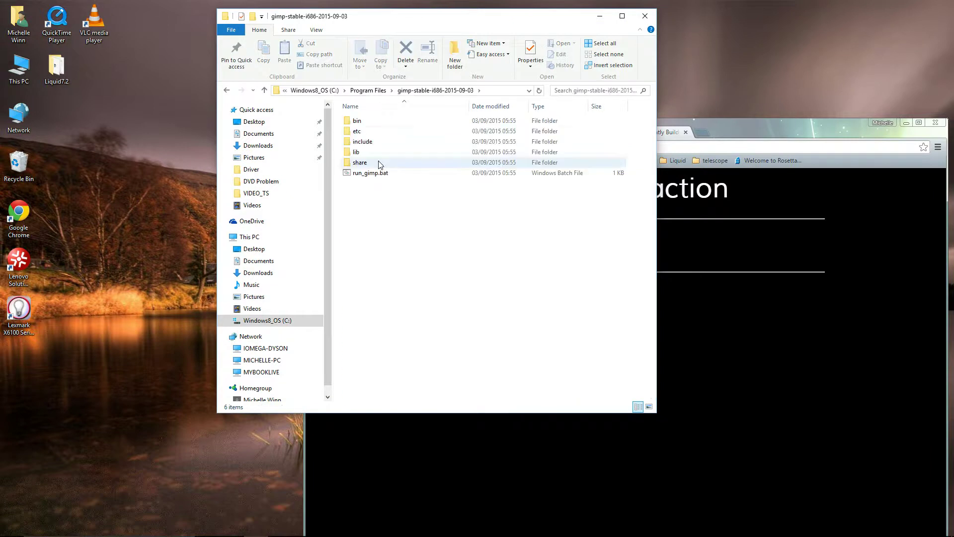
left_click(362, 124)
double_click(361, 125)
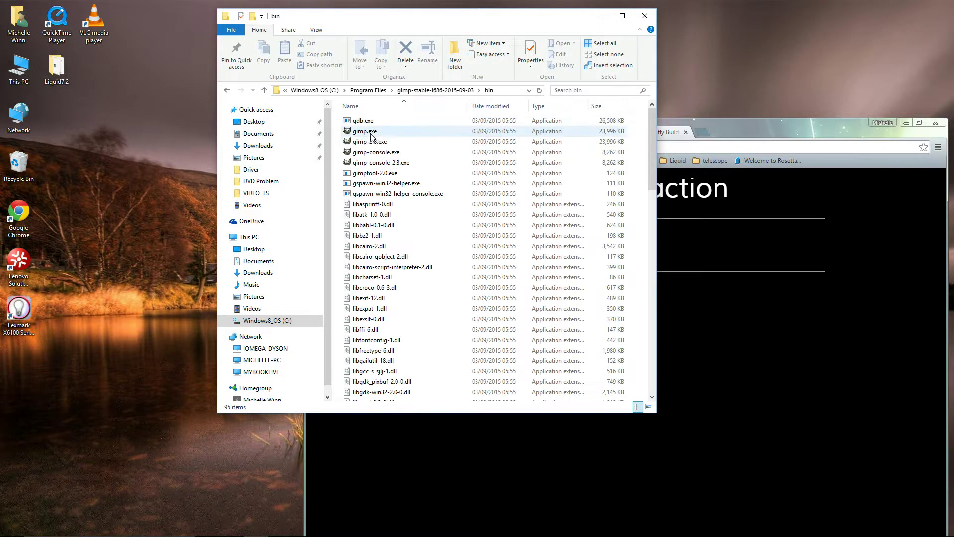
Launch gimp-2.8.exe from that bin folder.
double_click(383, 142)
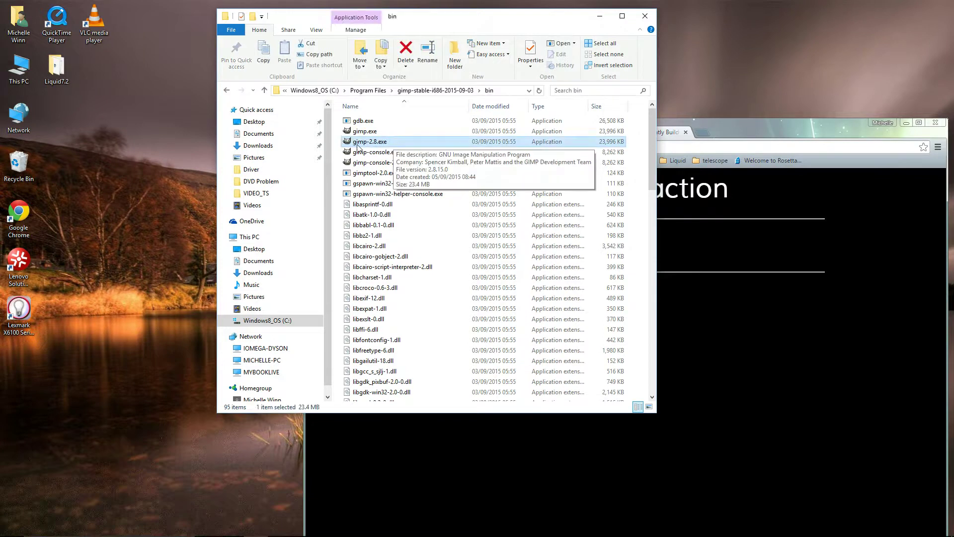
right_click(365, 143)
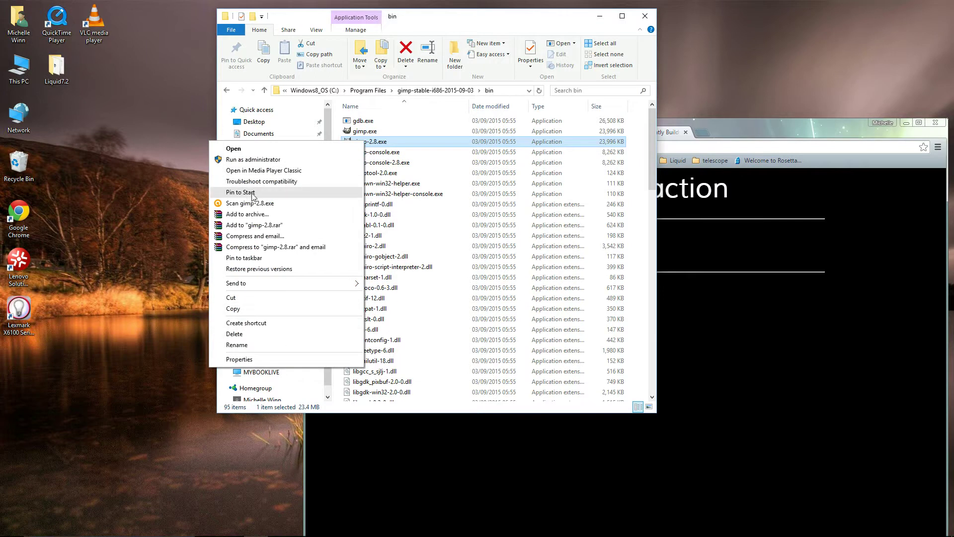
left_click(165, 160)
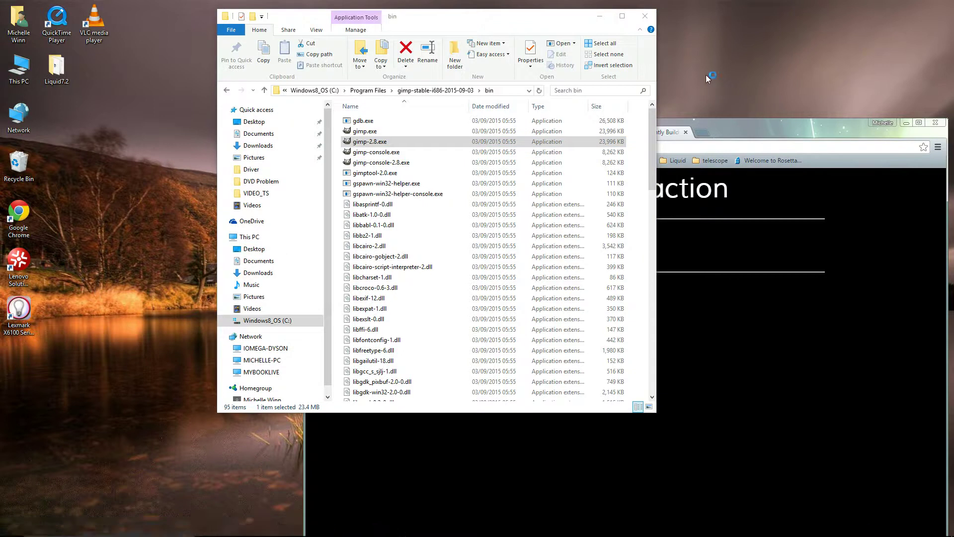
Inspect the Tablet device's pressure and tilt axes in Edit > Input Devices, then close it.
left_click_drag(563, 14, 372, 30)
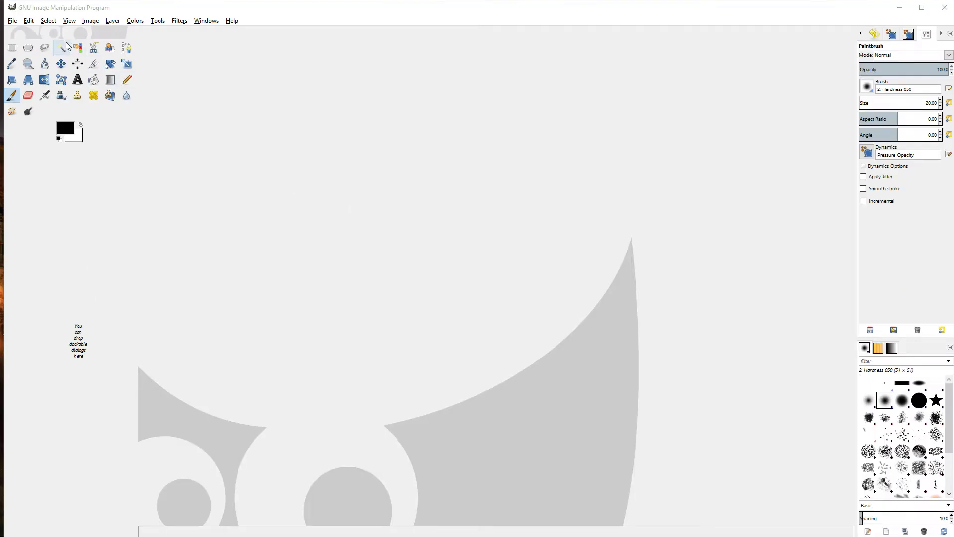
left_click(29, 21)
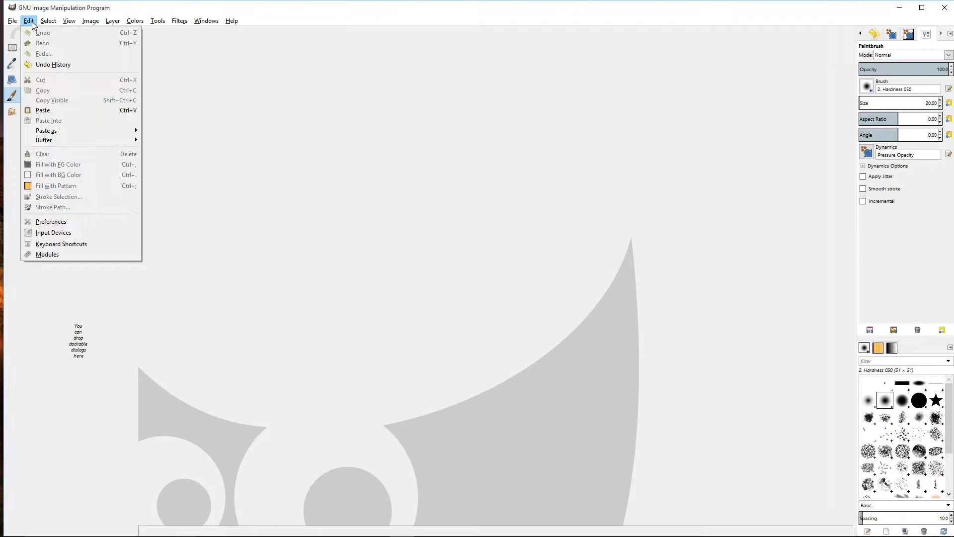
left_click(91, 232)
left_click(89, 266)
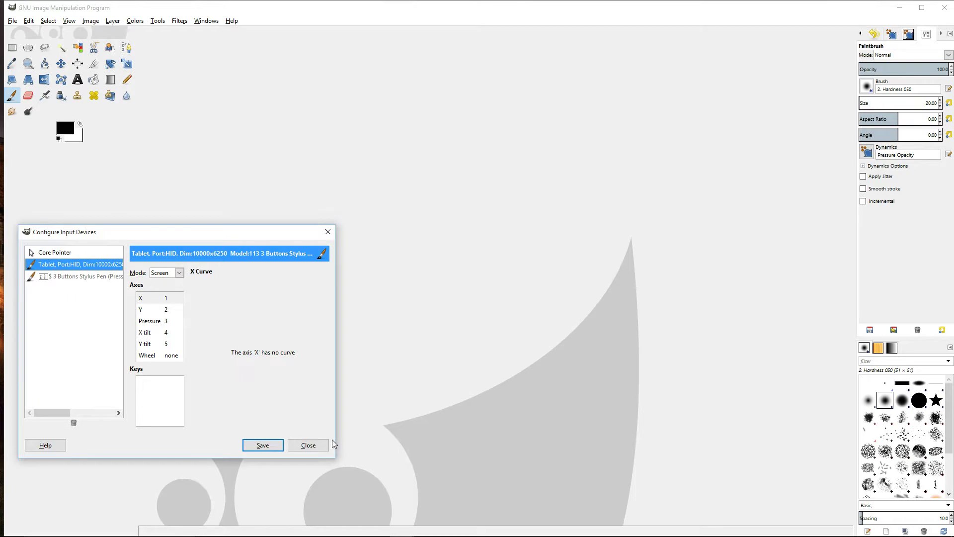
left_click(317, 446)
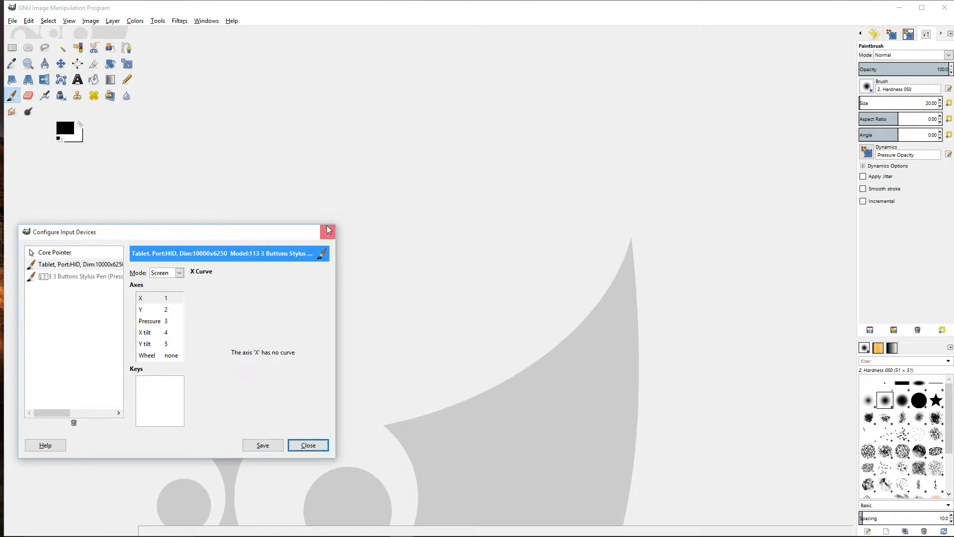
left_click(327, 231)
Create a default 640x400 image and paint two pressure-varying black test strokes on it.
left_click(12, 21)
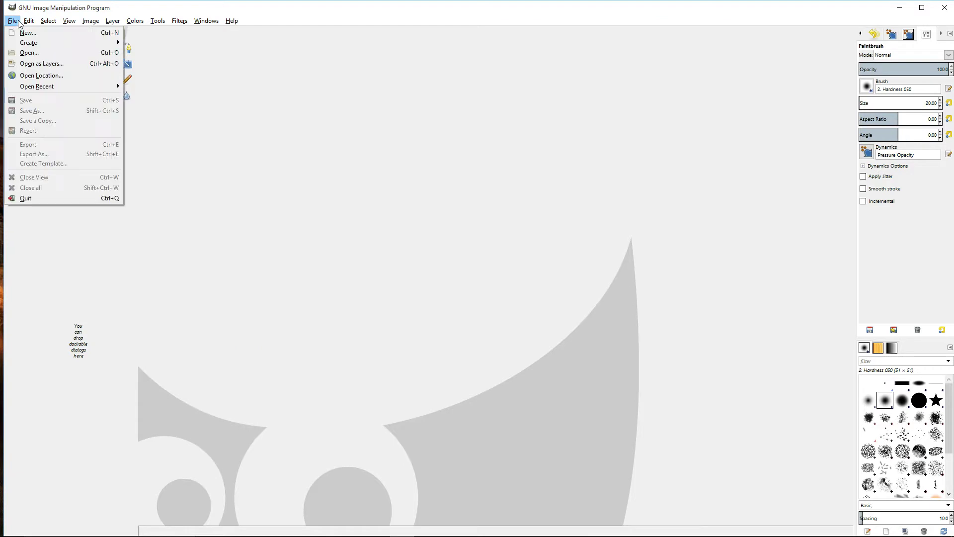
left_click(40, 33)
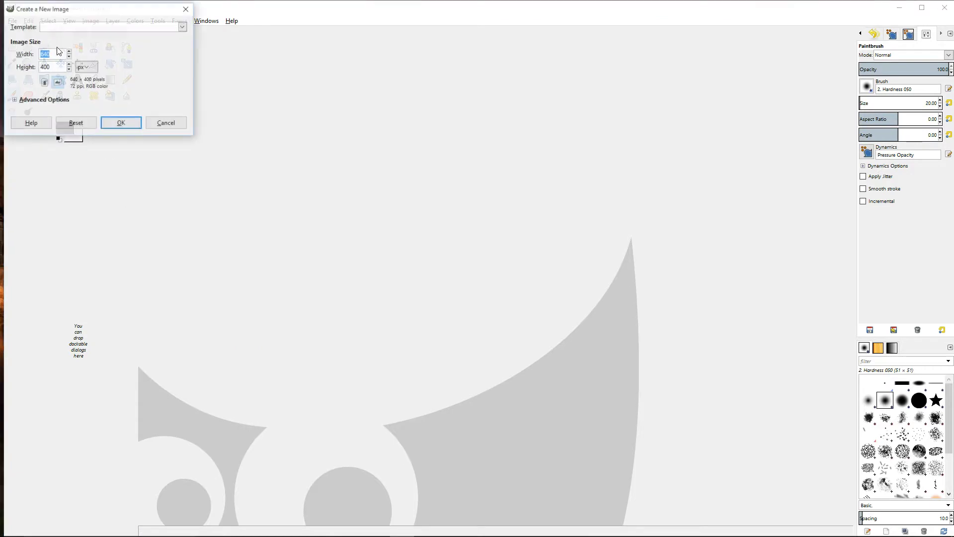
left_click(122, 122)
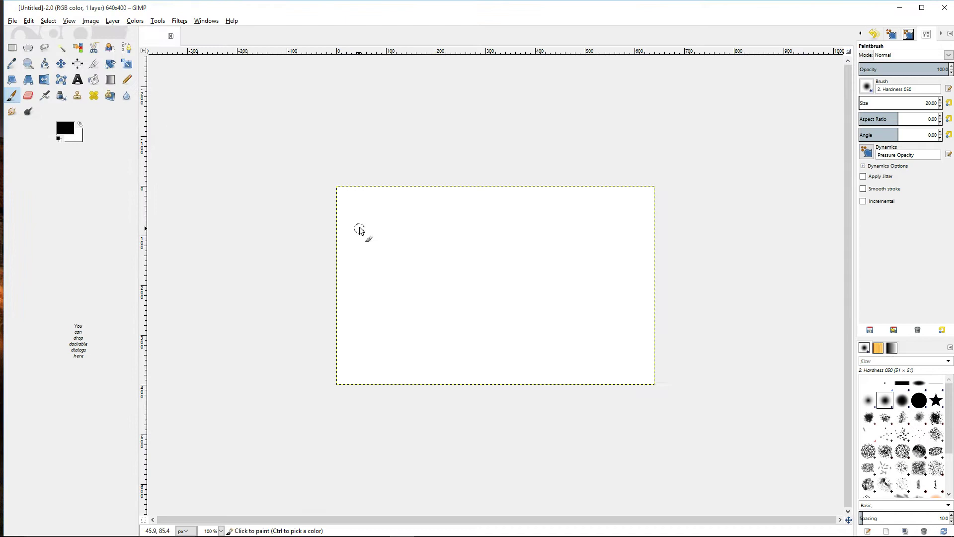
mouse_move(358, 231)
left_mouse_down()
mouse_move(376, 222)
mouse_move(382, 247)
mouse_move(403, 242)
mouse_move(403, 255)
mouse_move(420, 263)
mouse_move(419, 296)
mouse_move(438, 289)
mouse_move(451, 317)
mouse_move(480, 307)
mouse_move(498, 331)
mouse_move(553, 335)
mouse_move(608, 249)
mouse_move(553, 256)
mouse_move(532, 292)
mouse_move(451, 330)
mouse_move(379, 327)
mouse_move(413, 261)
mouse_move(512, 243)
mouse_move(493, 238)
mouse_move(545, 359)
mouse_move(487, 300)
mouse_move(477, 329)
mouse_move(486, 247)
mouse_move(399, 319)
mouse_move(463, 309)
mouse_move(603, 219)
left_mouse_up()
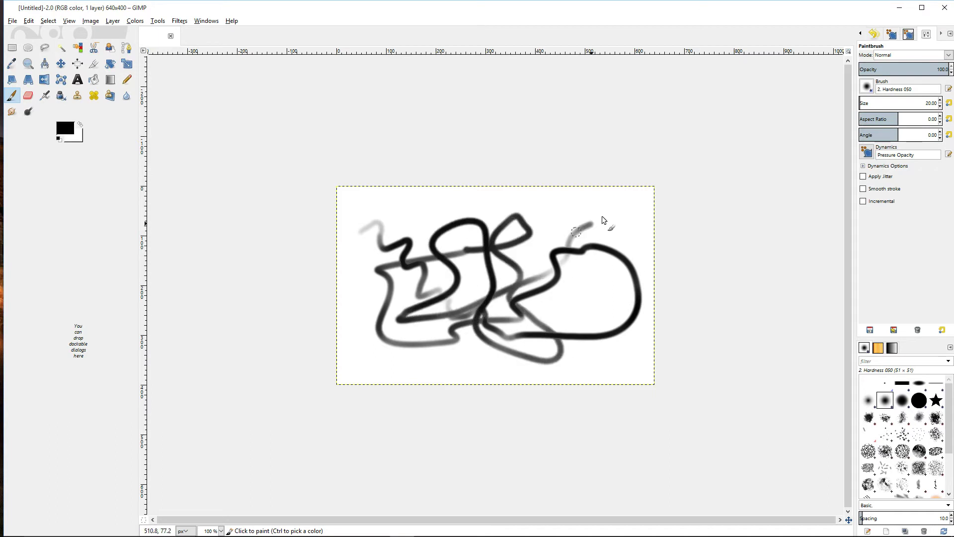
left_click_drag(583, 328, 520, 297)
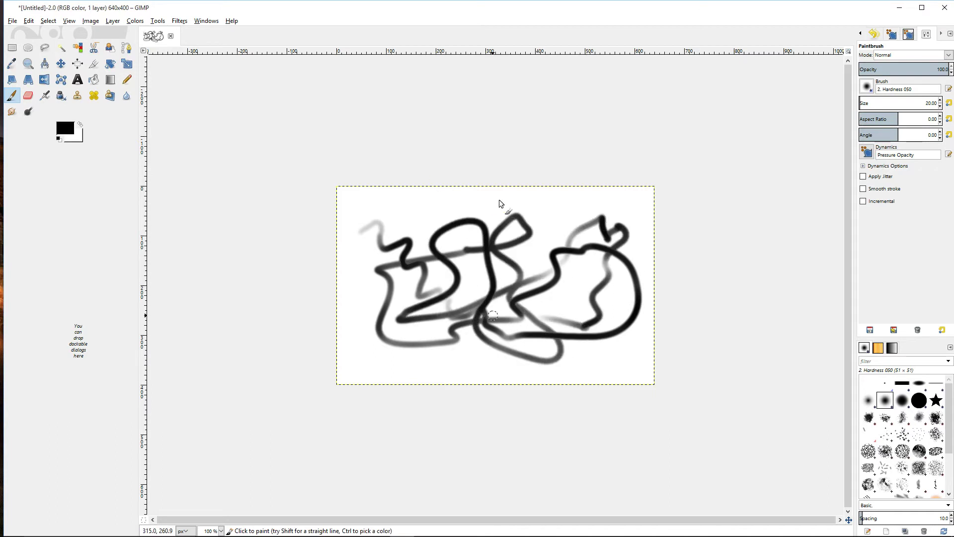